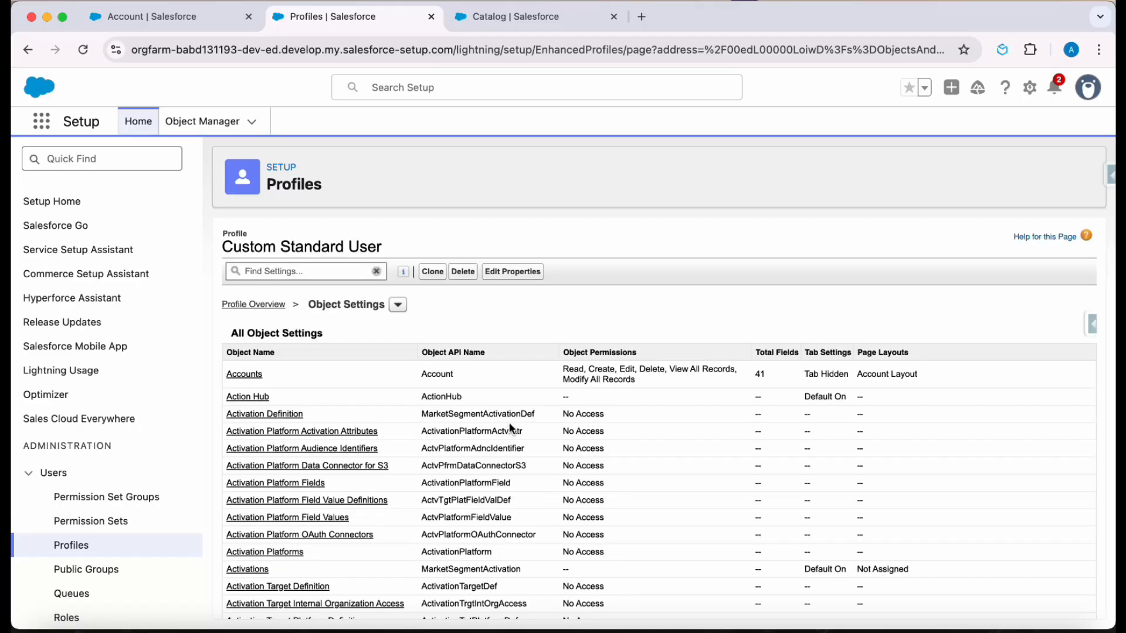
- Find the Catalogs object in the Custom Standard User profile's object settings and open it
key(super+f)
key(Return)
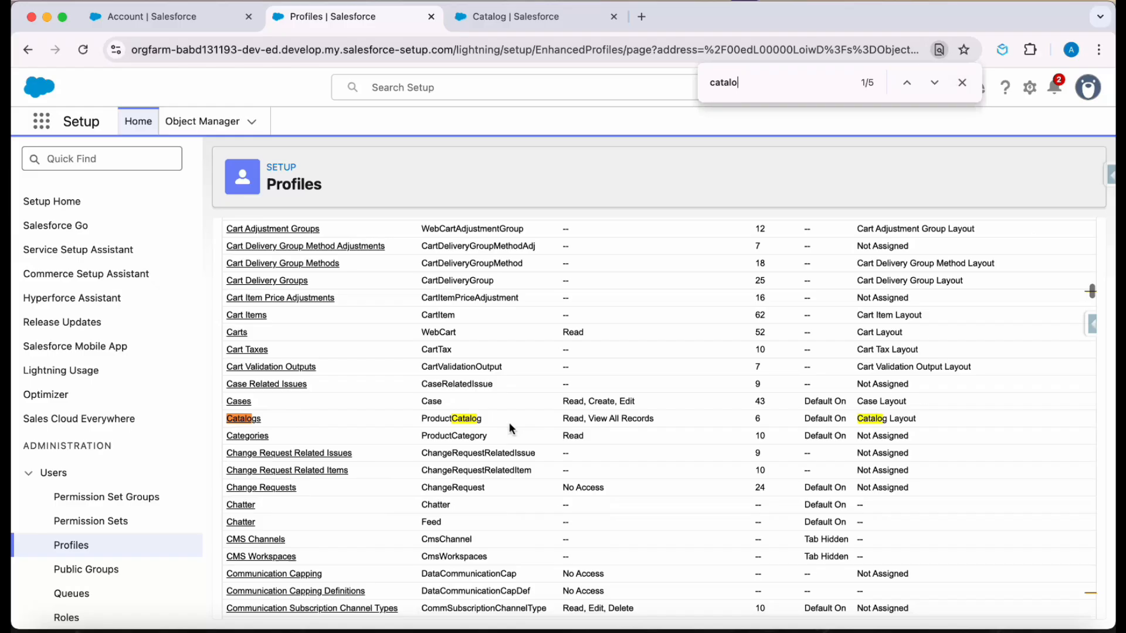
click(251, 417)
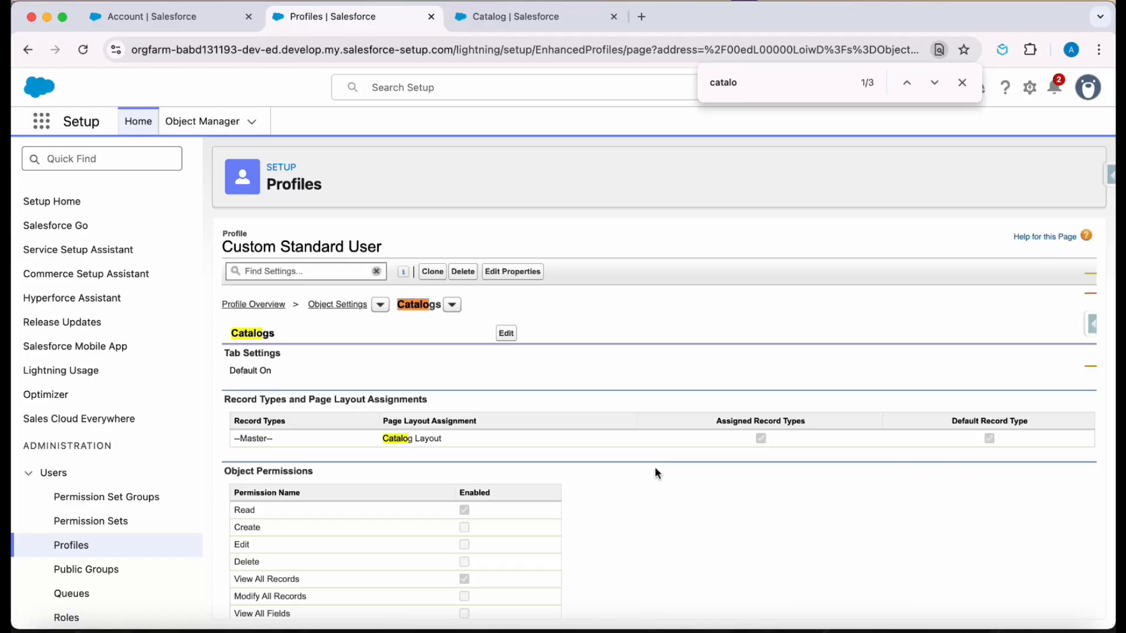
- Examine the Catalogs record types, page layout assignment, assigned record types and default record type for the Custom Standard User profile
drag(234, 420, 449, 430)
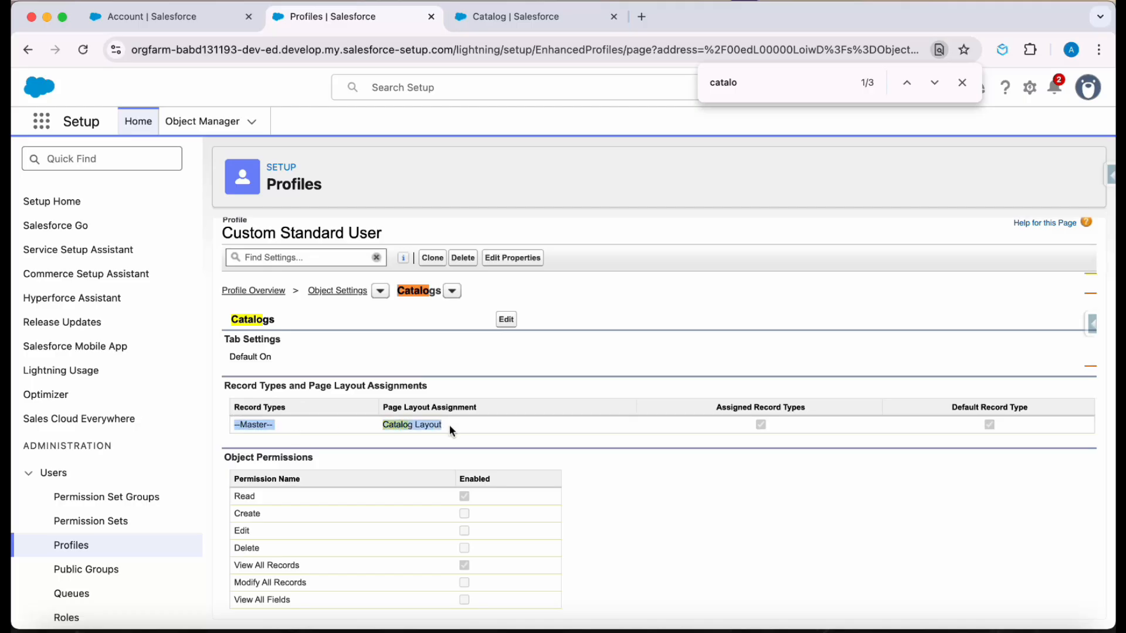
click(721, 522)
drag(381, 398, 455, 421)
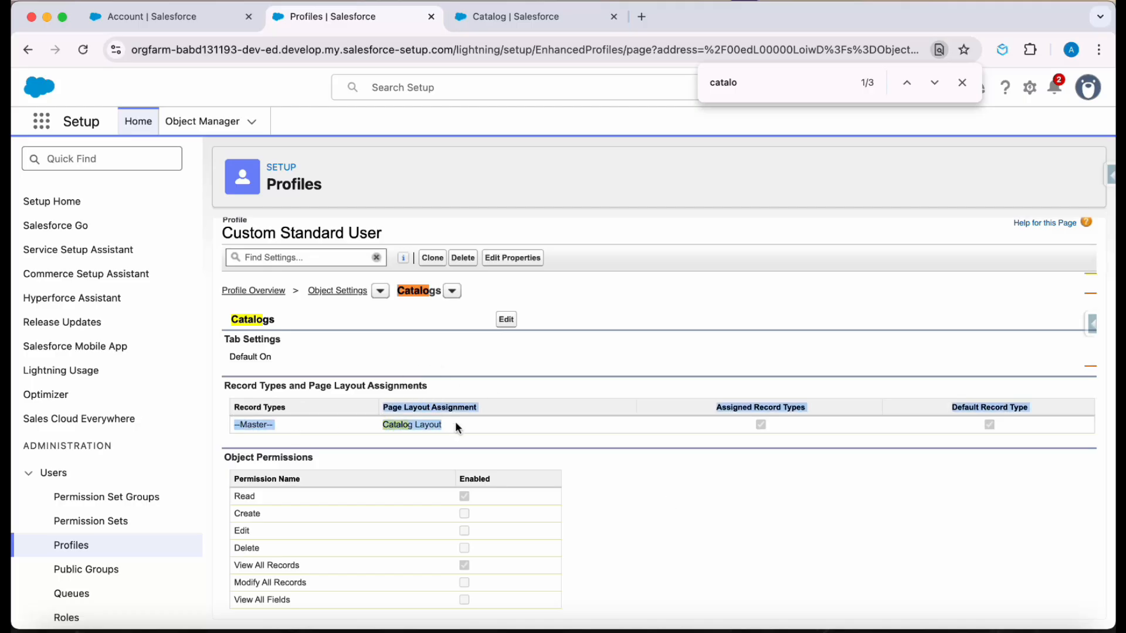
click(815, 469)
drag(715, 412, 779, 423)
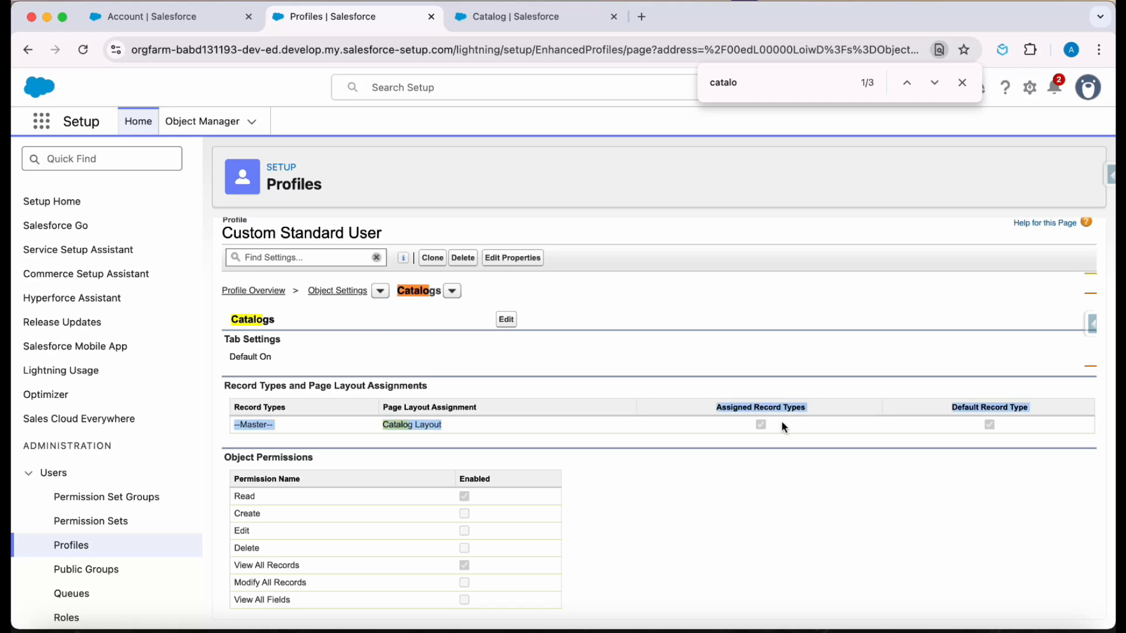
click(959, 403)
drag(959, 403, 1005, 424)
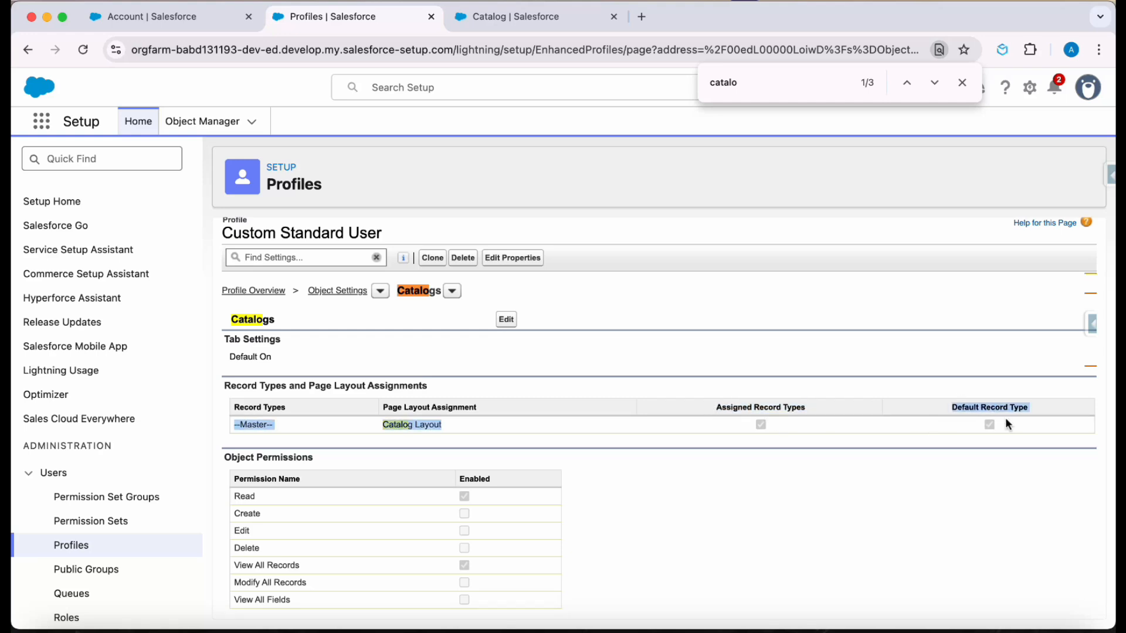
click(845, 437)
- Start a new record type for the Catalog object, labelled and named AMERS, based on the Master record type
click(516, 16)
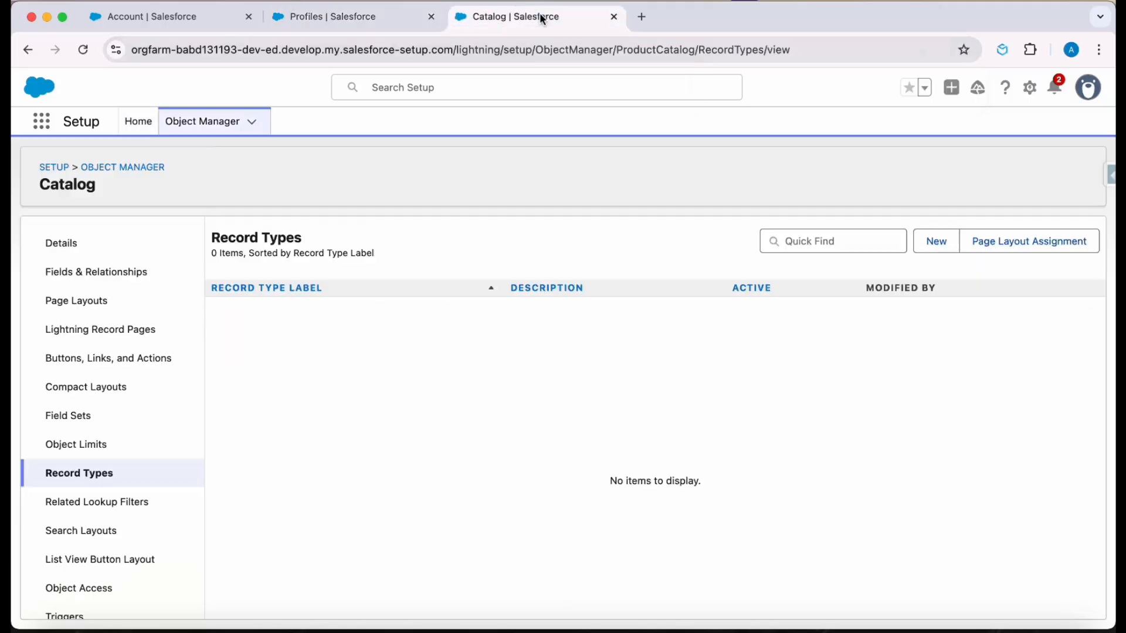
click(936, 241)
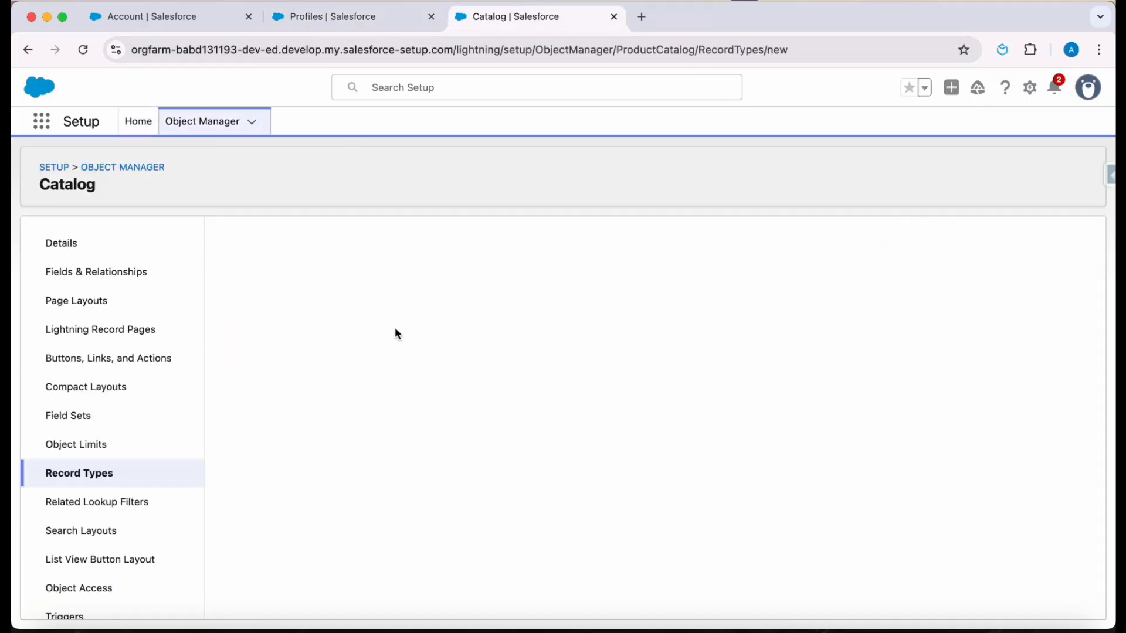
click(409, 395)
text(AMERS)
click(591, 363)
scroll(786, 396, down, 5)
scroll(785, 396, up, 5)
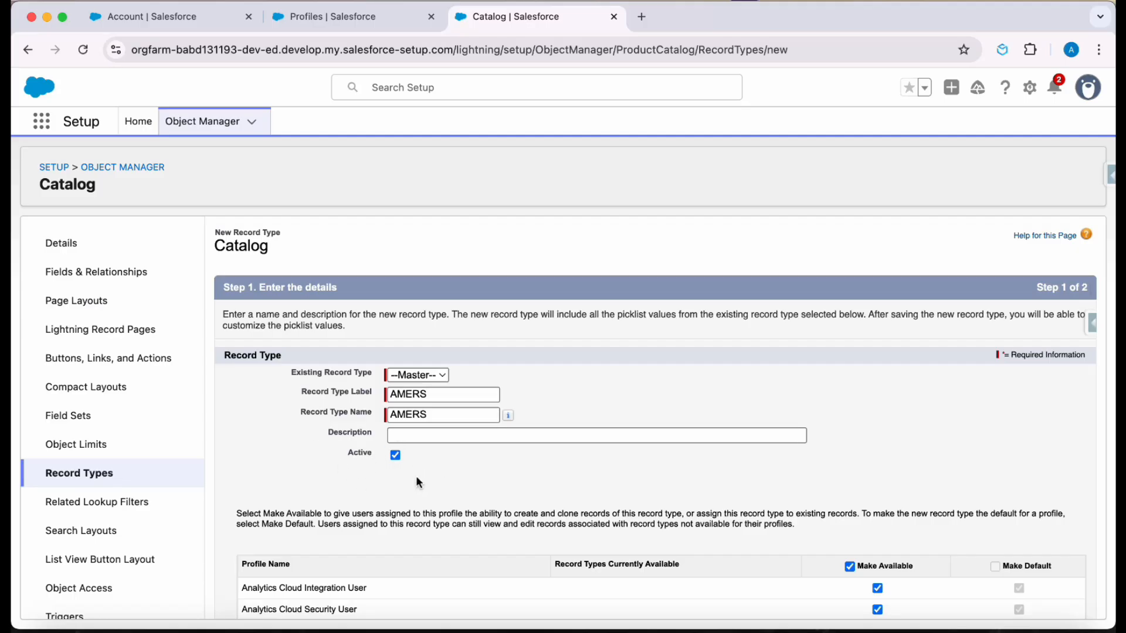
- Make the AMERS record type available only to the System Administrator profile and continue to the page layout assignment
scroll(382, 479, down, 10)
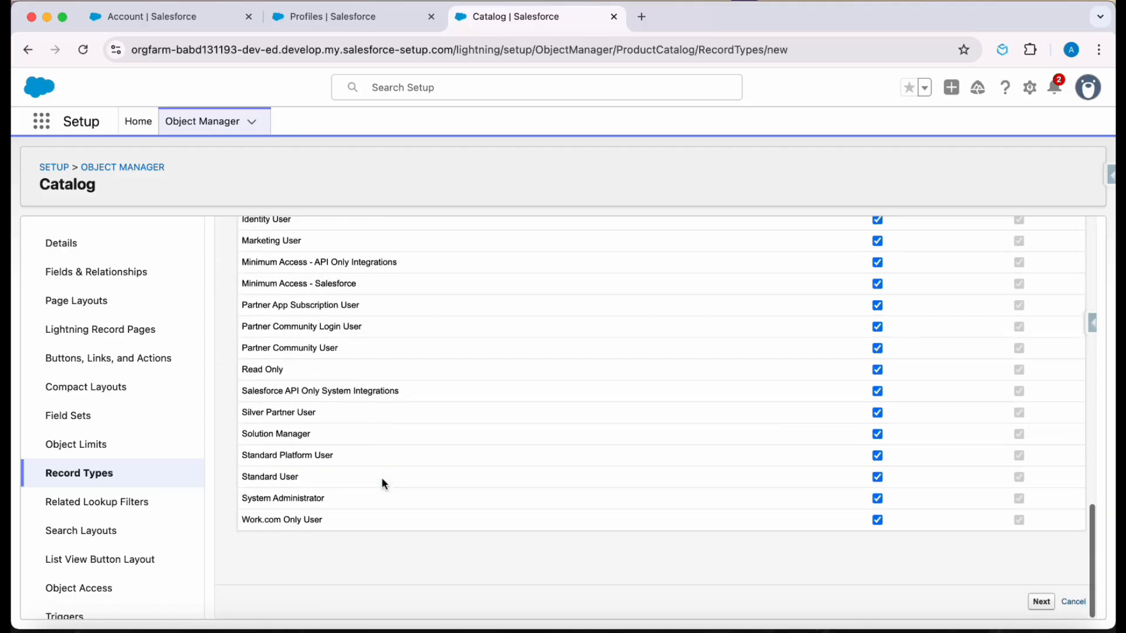
scroll(381, 476, up, 10)
scroll(381, 477, down, 3)
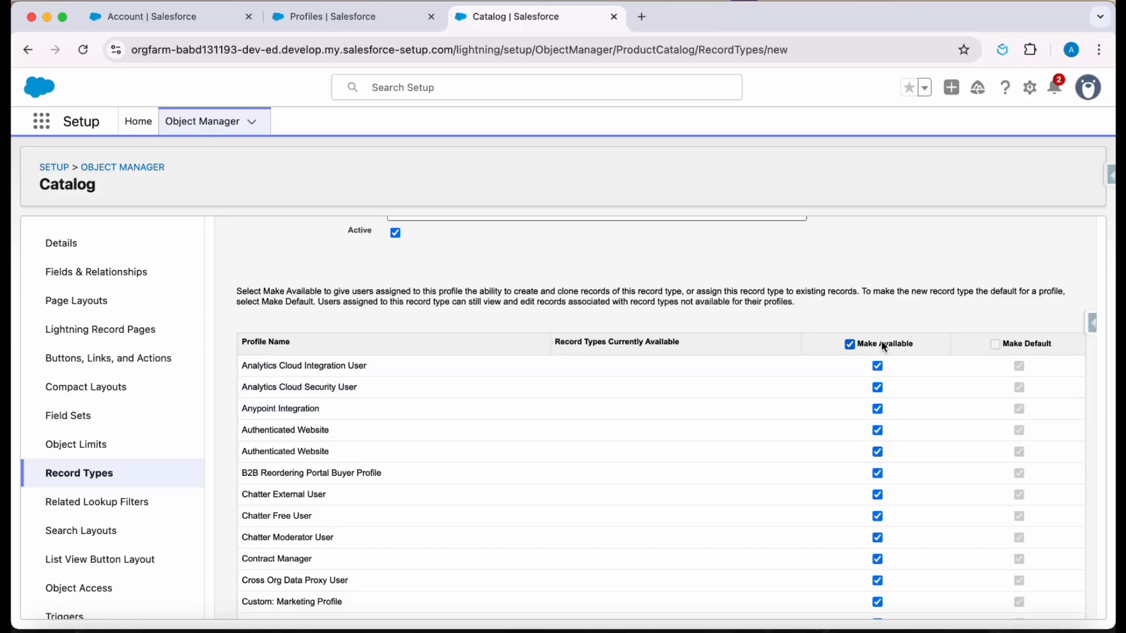
scroll(593, 384, down, 10)
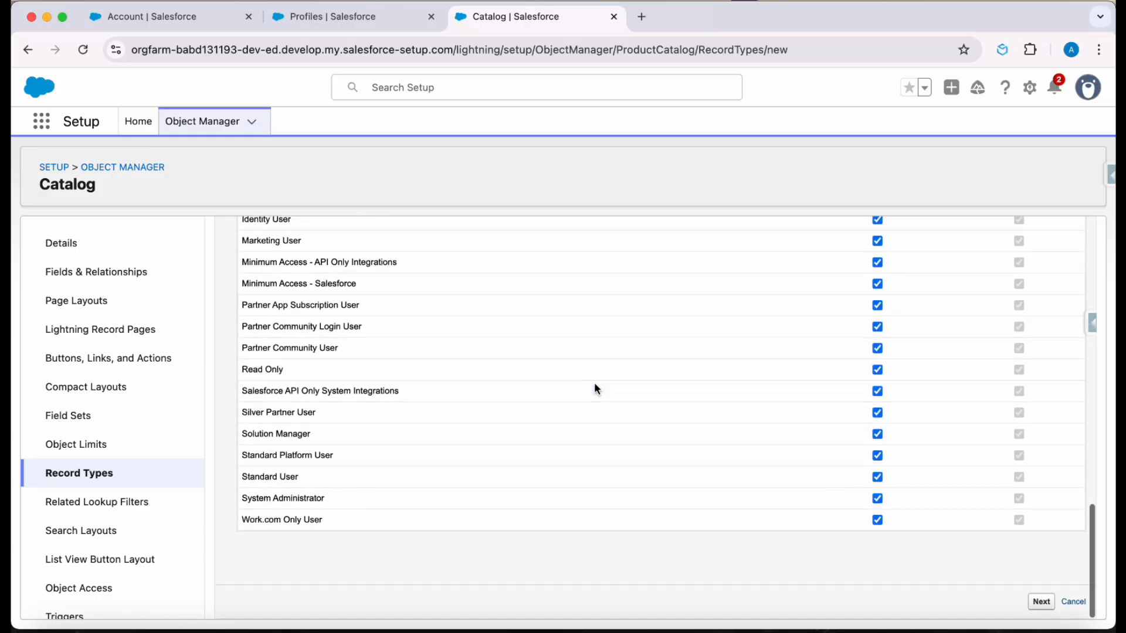
scroll(594, 384, up, 12)
click(850, 483)
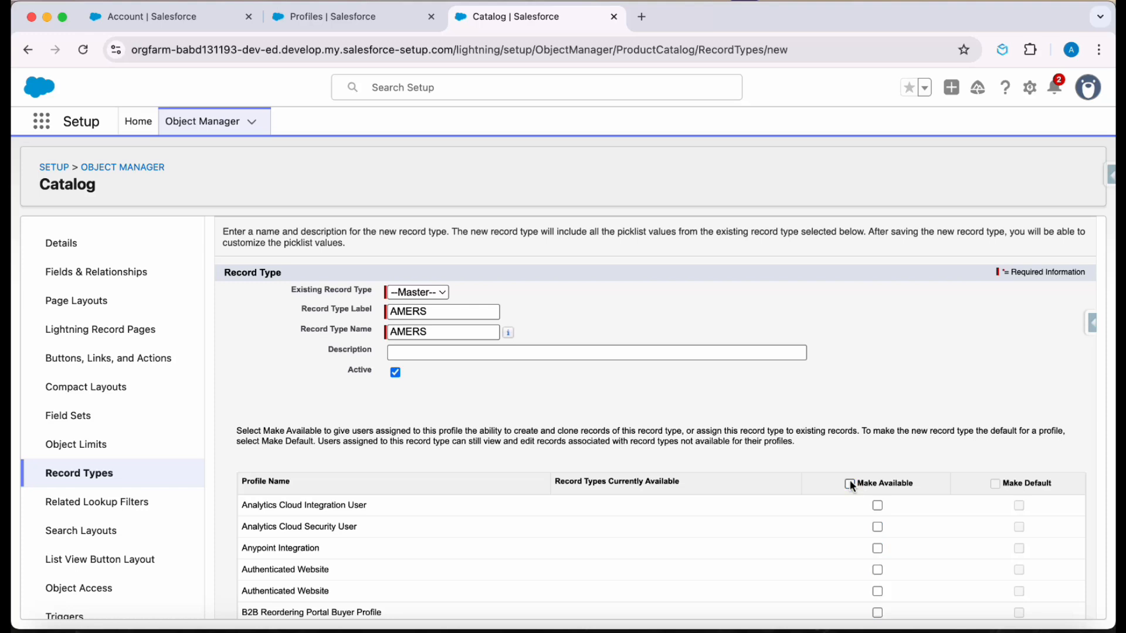
scroll(852, 485, down, 10)
scroll(852, 486, up, 10)
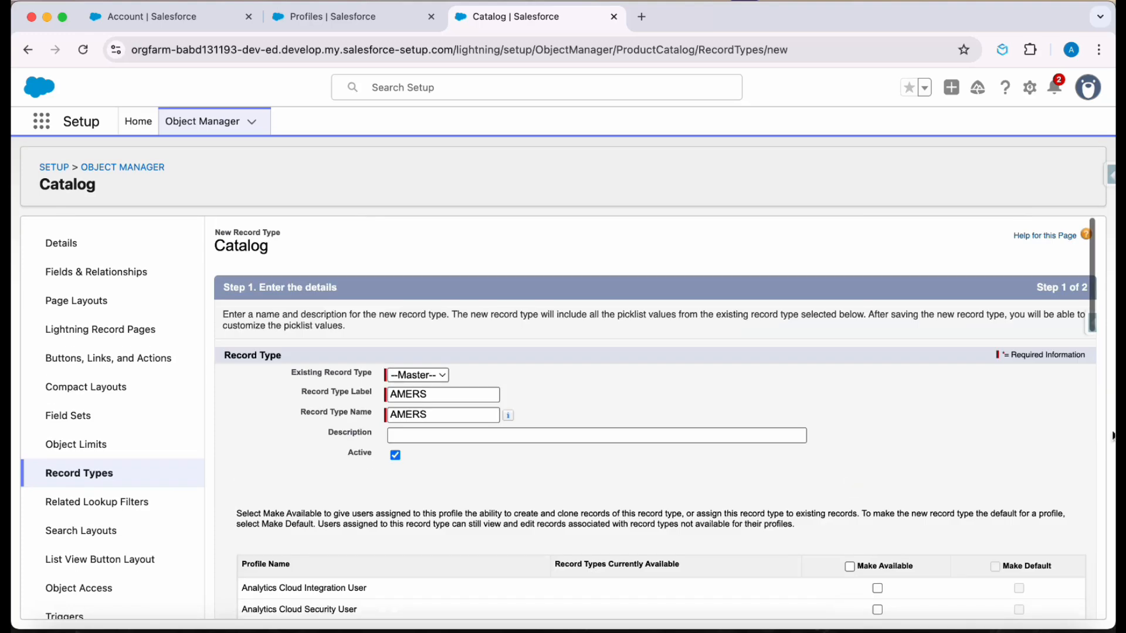
scroll(951, 417, down, 10)
click(878, 499)
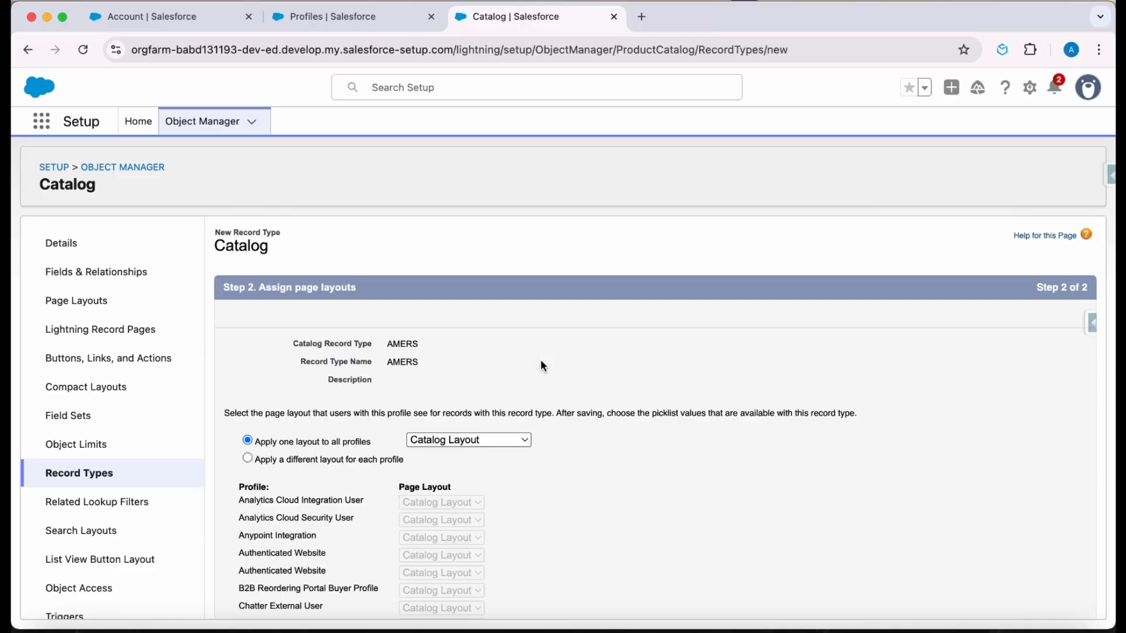
- Review the page layout assignment options and the list of profiles for the AMERS record type
scroll(355, 417, down, 1)
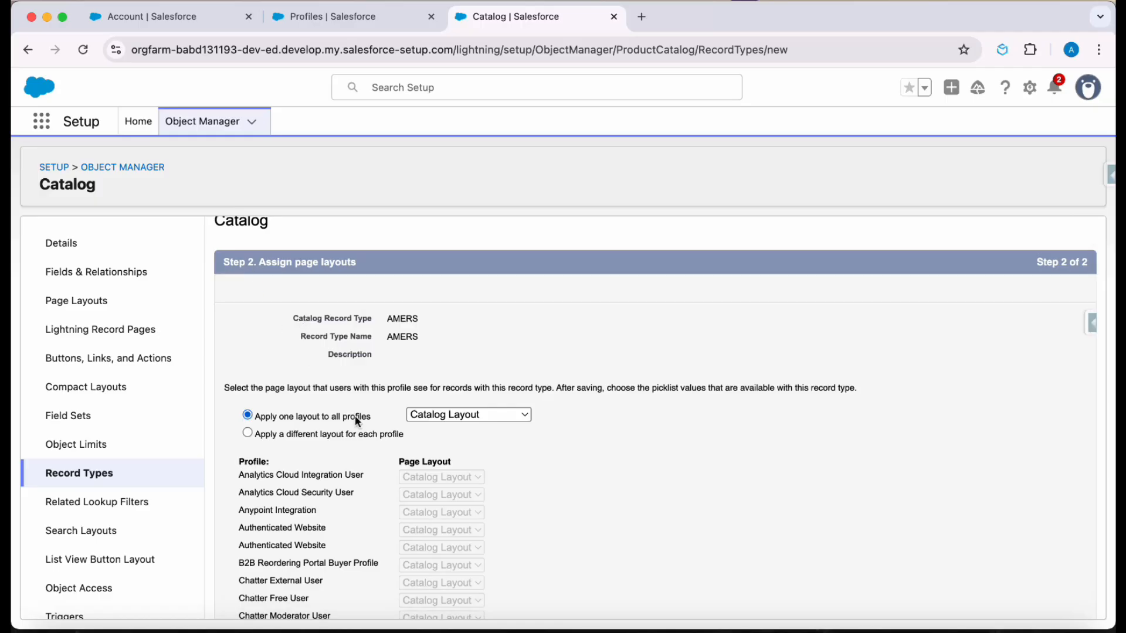
scroll(356, 421, down, 2)
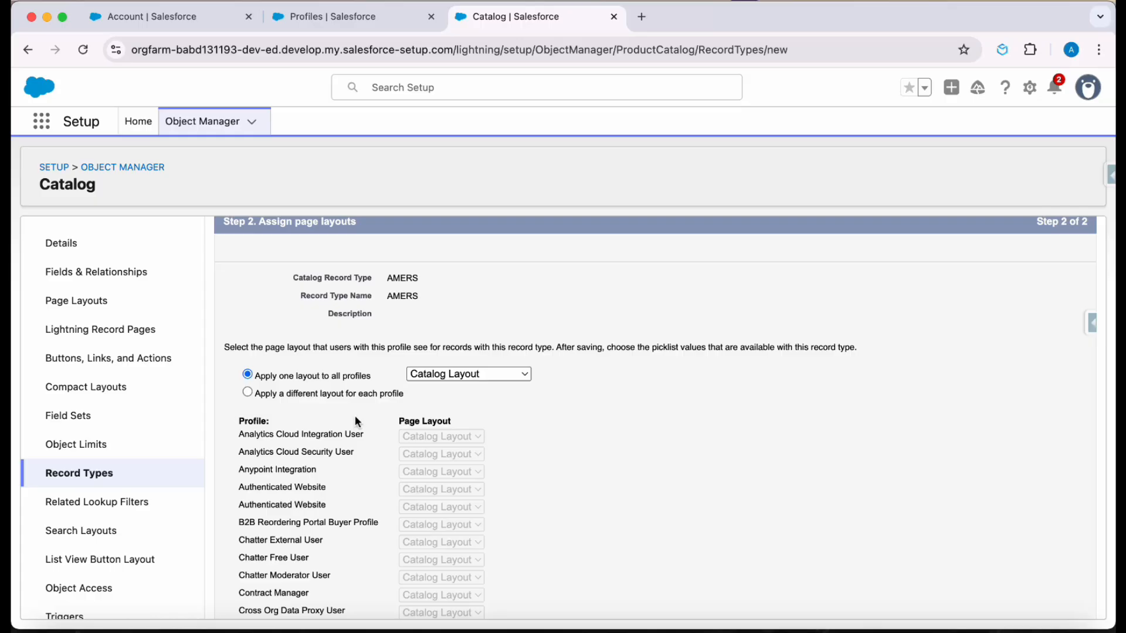
scroll(356, 421, down, 10)
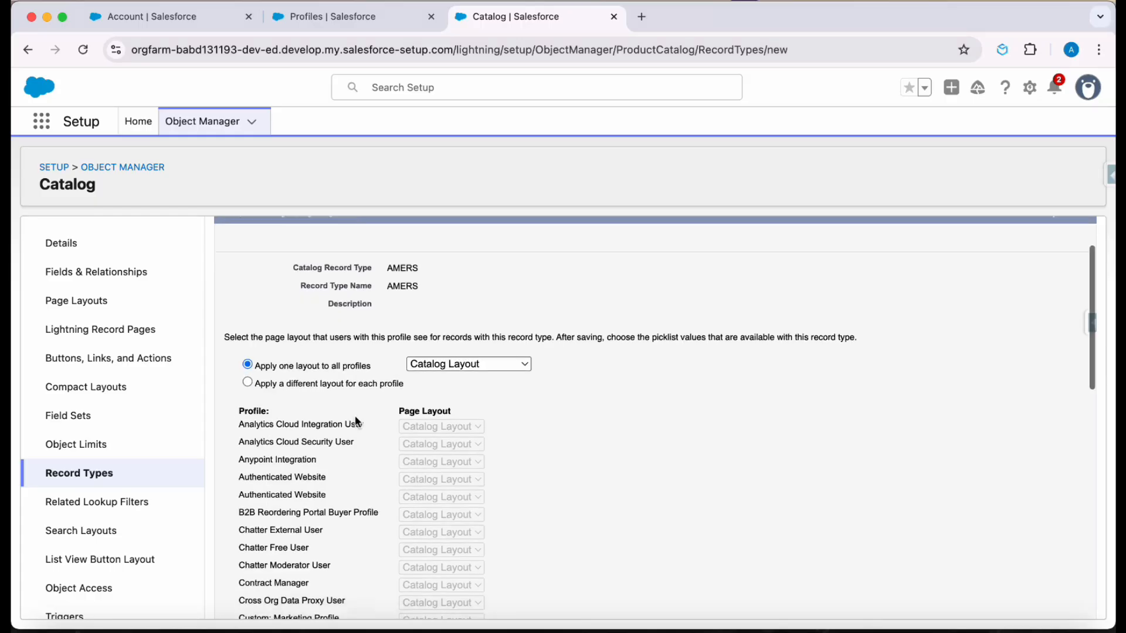
scroll(355, 420, down, 5)
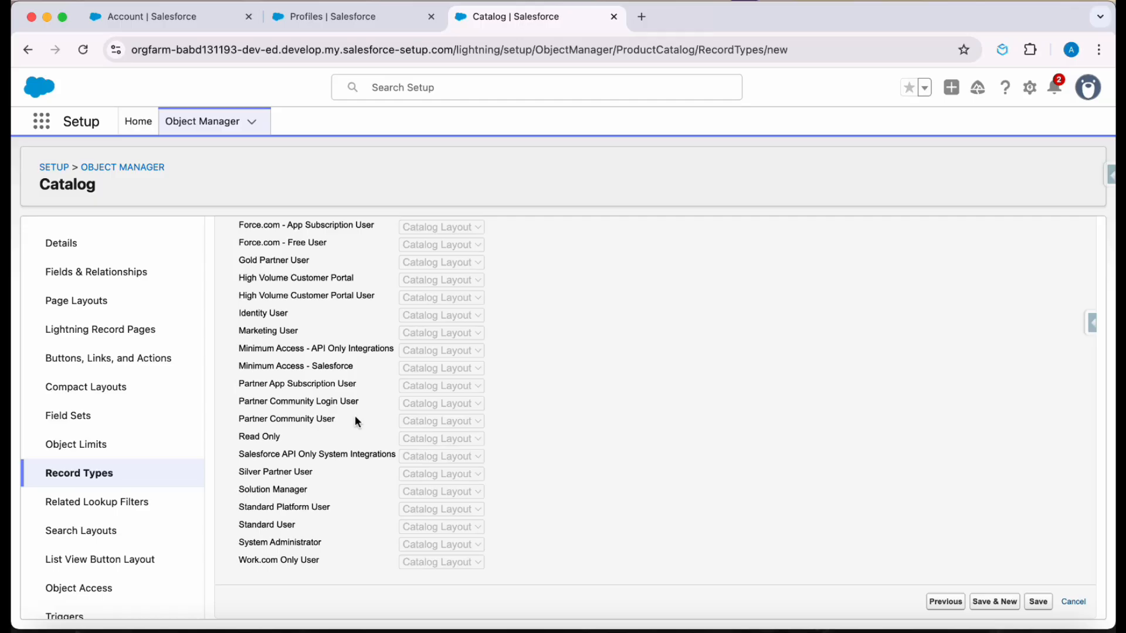
scroll(356, 421, up, 15)
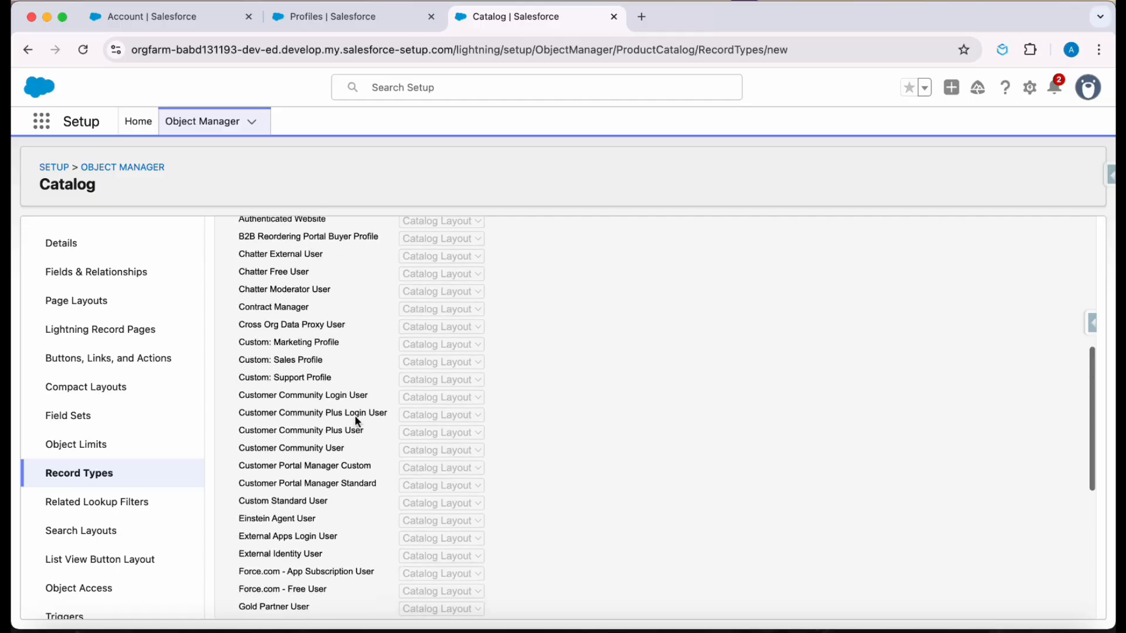
scroll(389, 538, down, 15)
scroll(388, 538, up, 15)
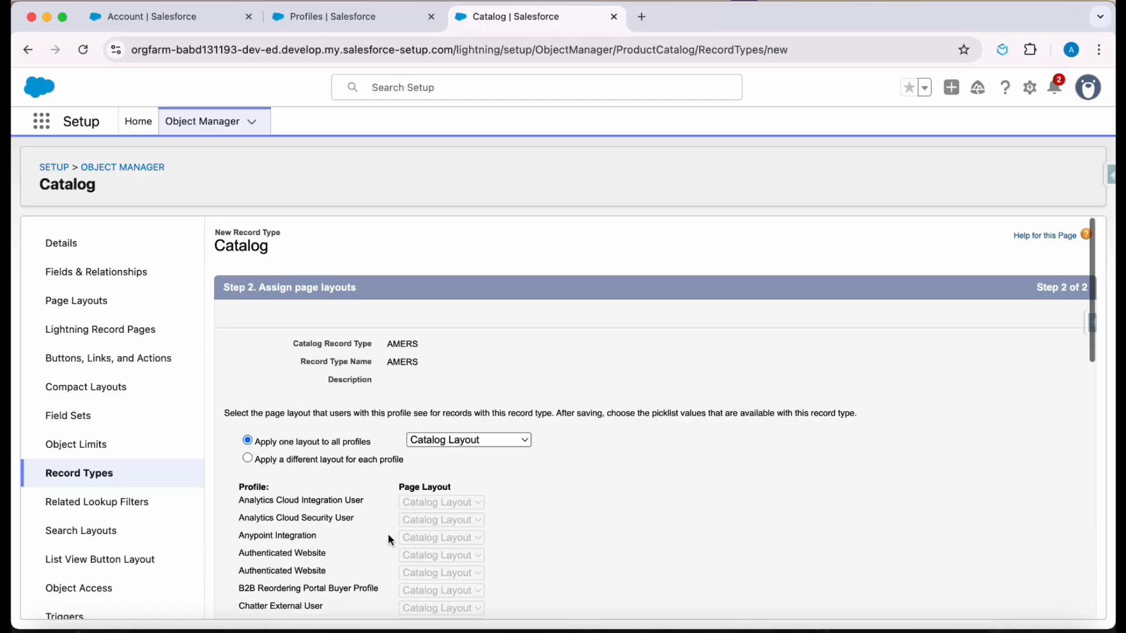
scroll(948, 542, down, 15)
scroll(435, 389, up, 15)
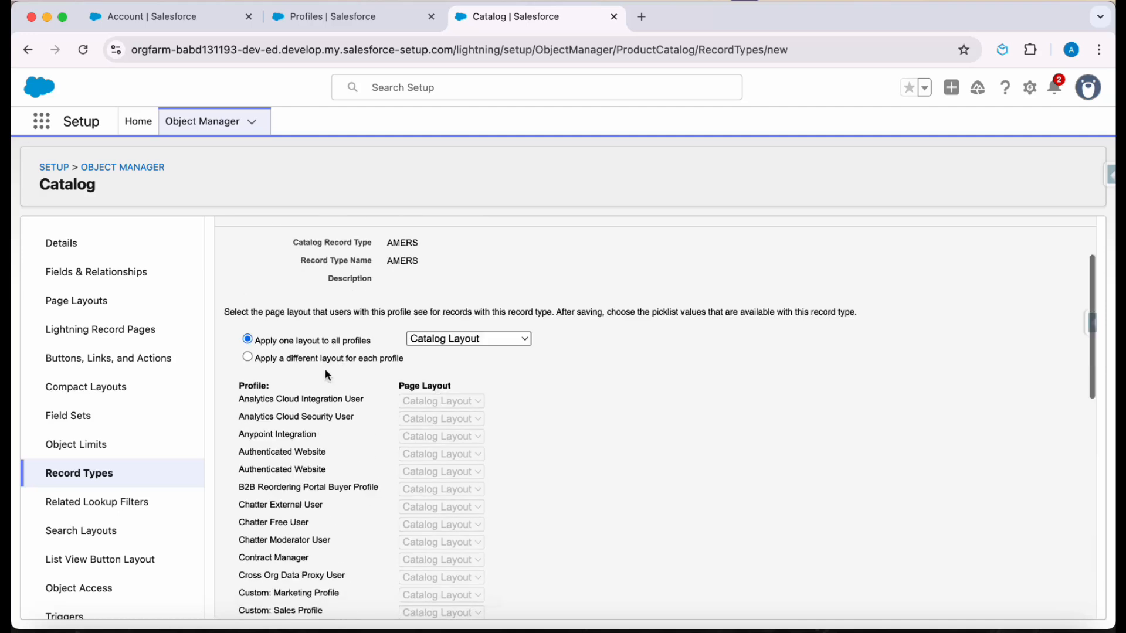
- Apply the Catalog Layout to all profiles for the AMERS record type and save the record type
drag(259, 341, 330, 345)
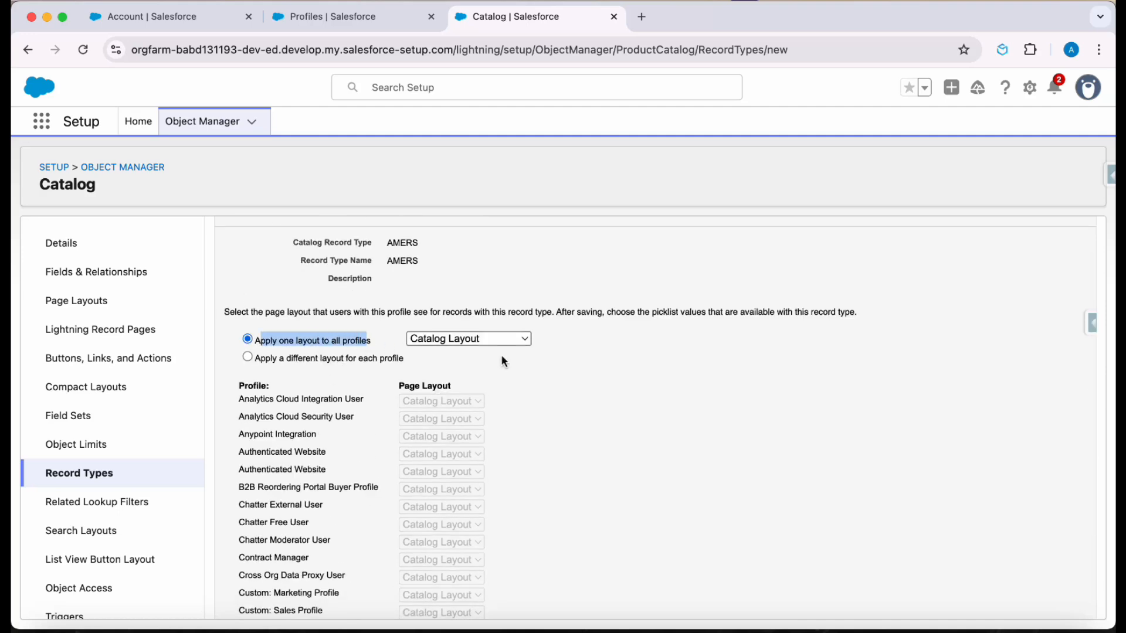
click(484, 339)
click(505, 339)
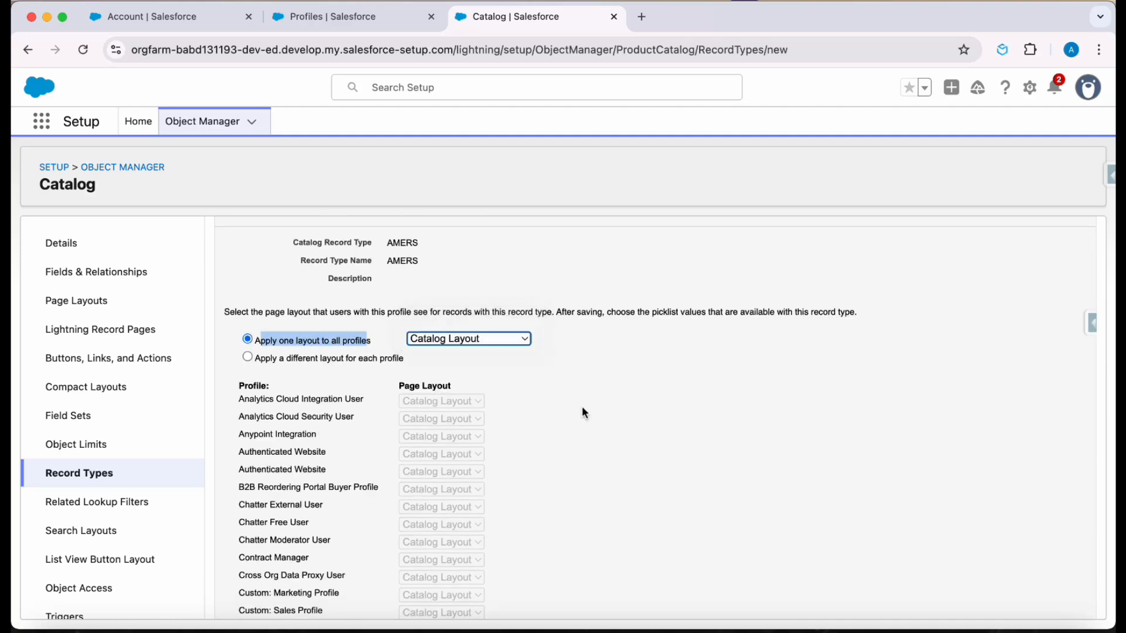
scroll(582, 406, down, 5)
scroll(320, 362, up, 1)
scroll(320, 363, down, 7)
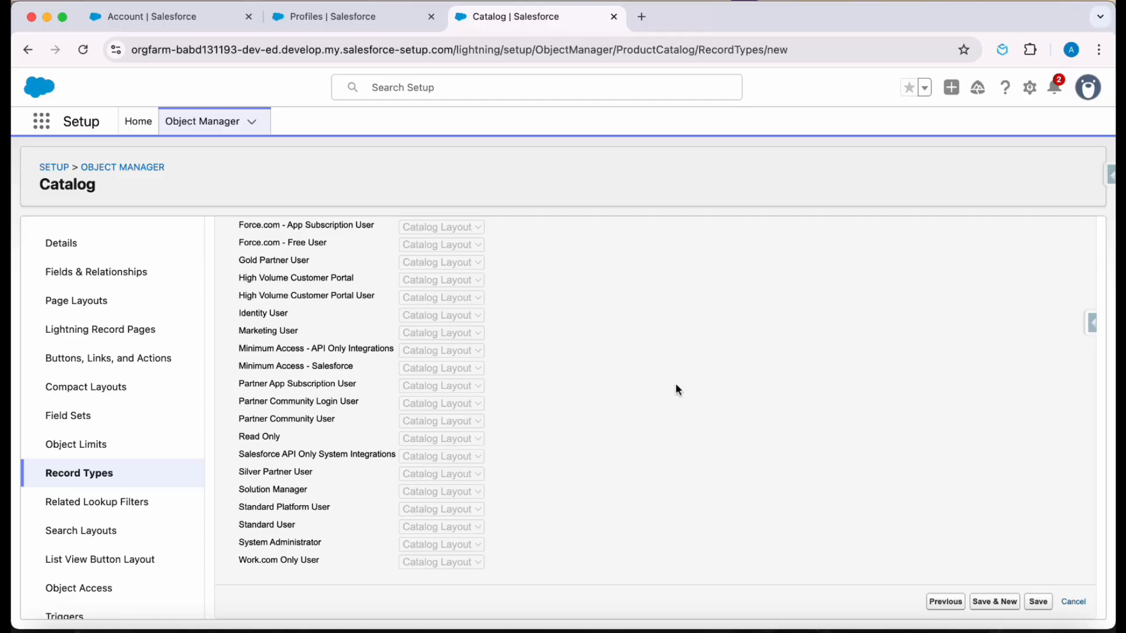
- Reload the Custom Standard User profile's Catalogs settings and compare the assigned and default record type settings for Master and AMERS
click(357, 16)
click(86, 48)
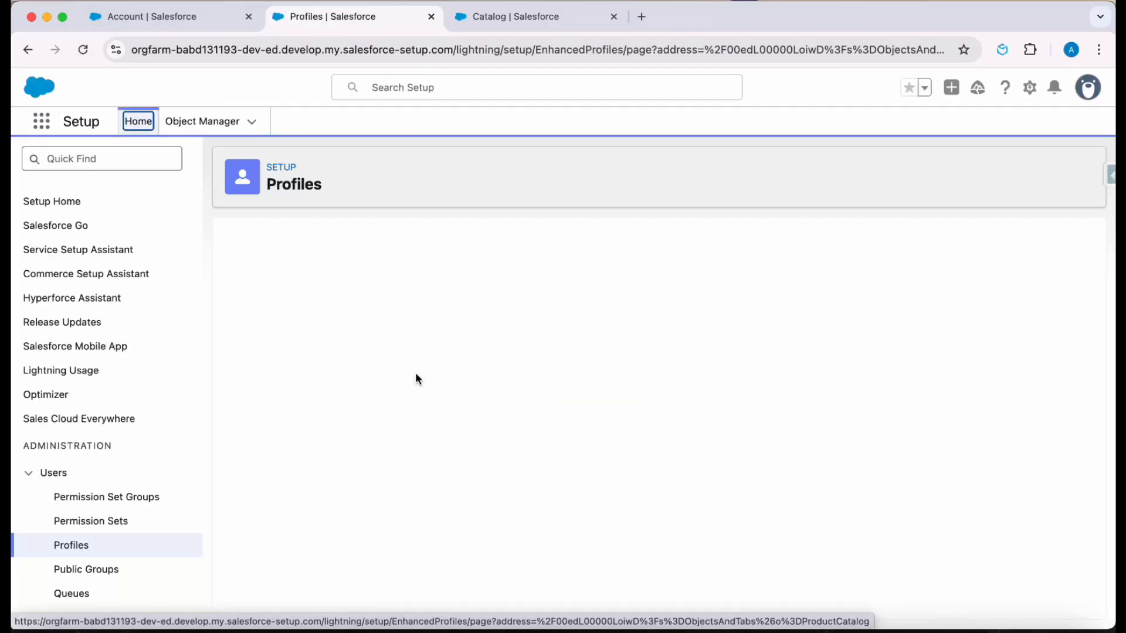
scroll(415, 378, down, 2)
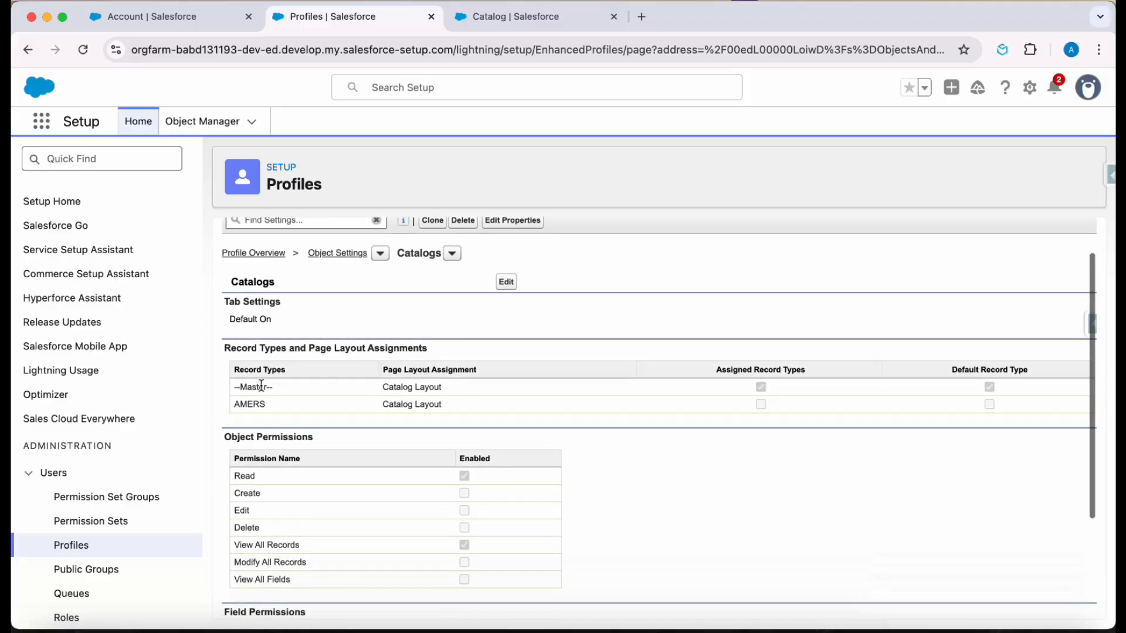
drag(234, 387, 508, 441)
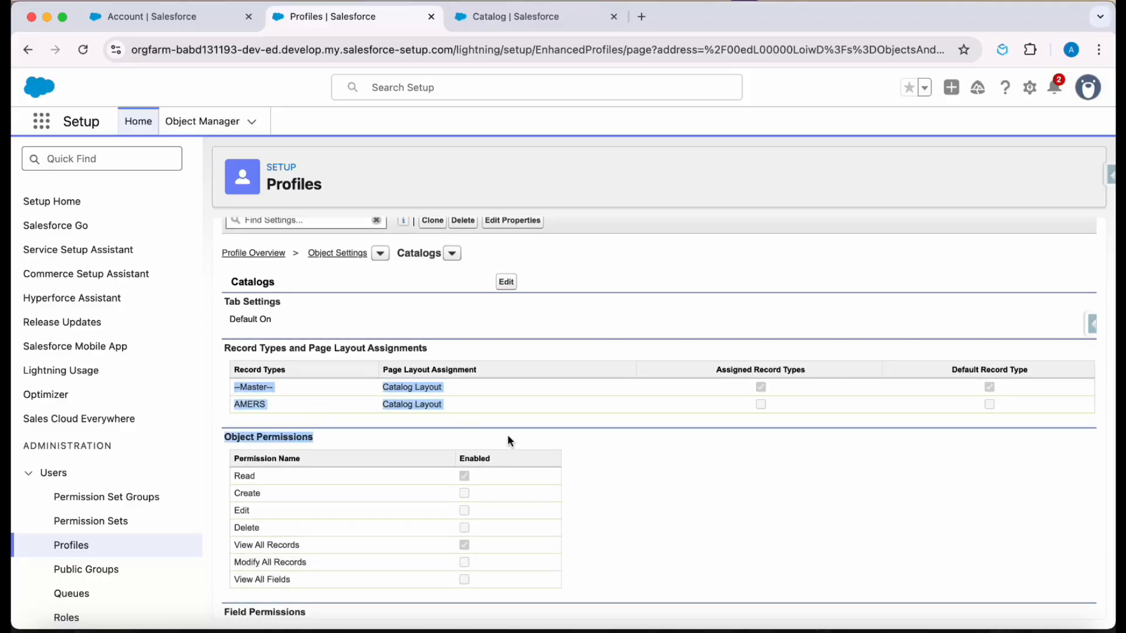
click(274, 387)
drag(286, 387, 234, 395)
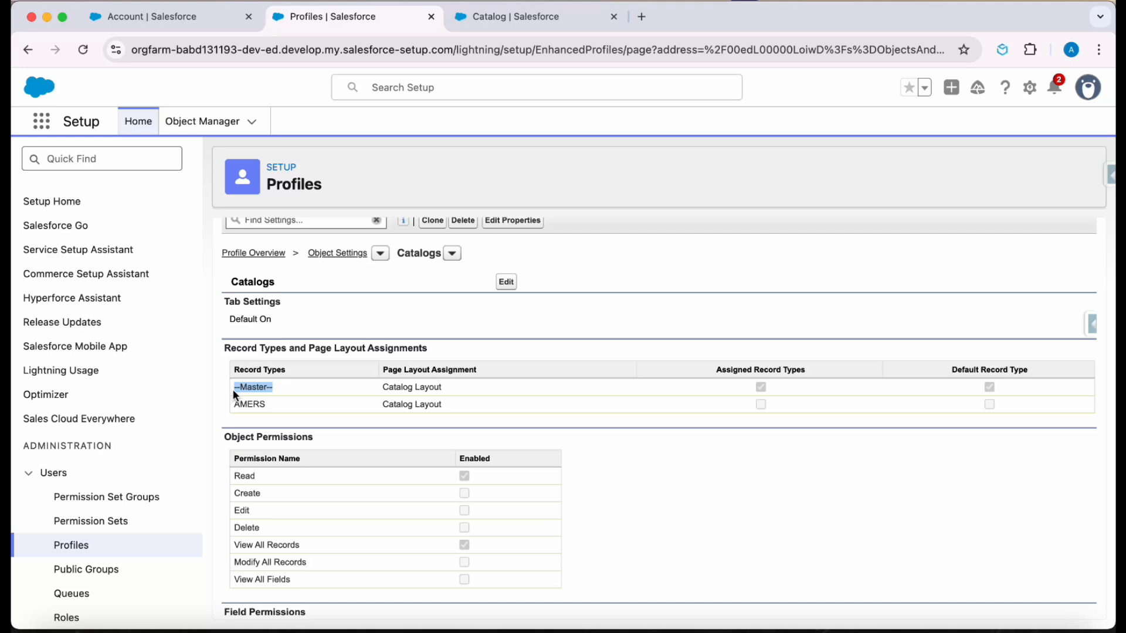
drag(267, 405, 234, 408)
drag(709, 375, 804, 376)
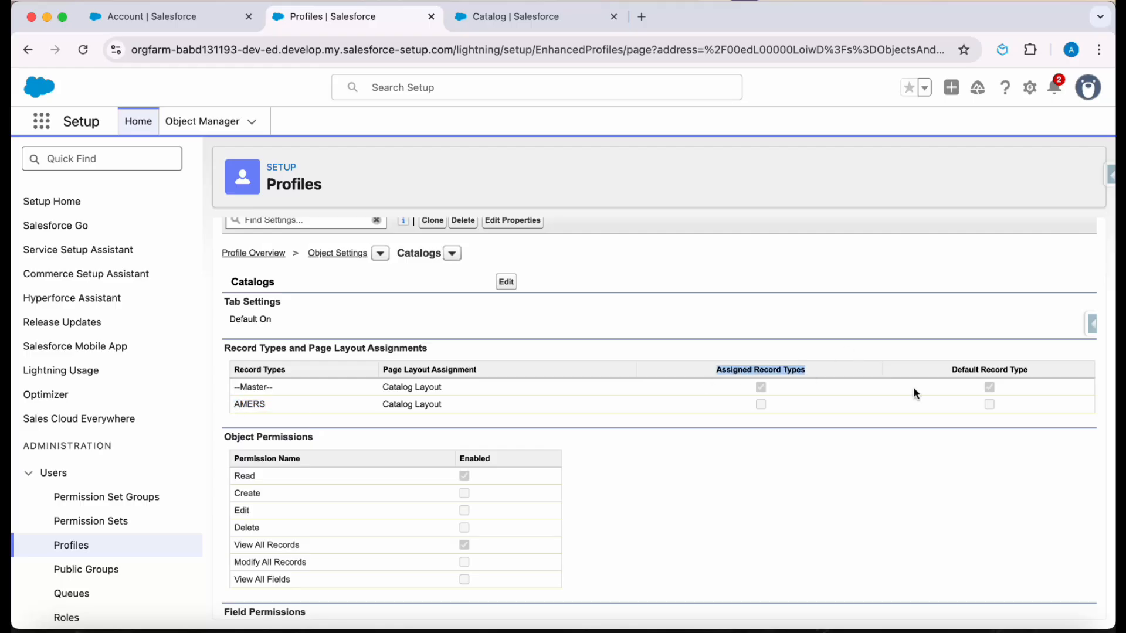
drag(945, 366, 1030, 370)
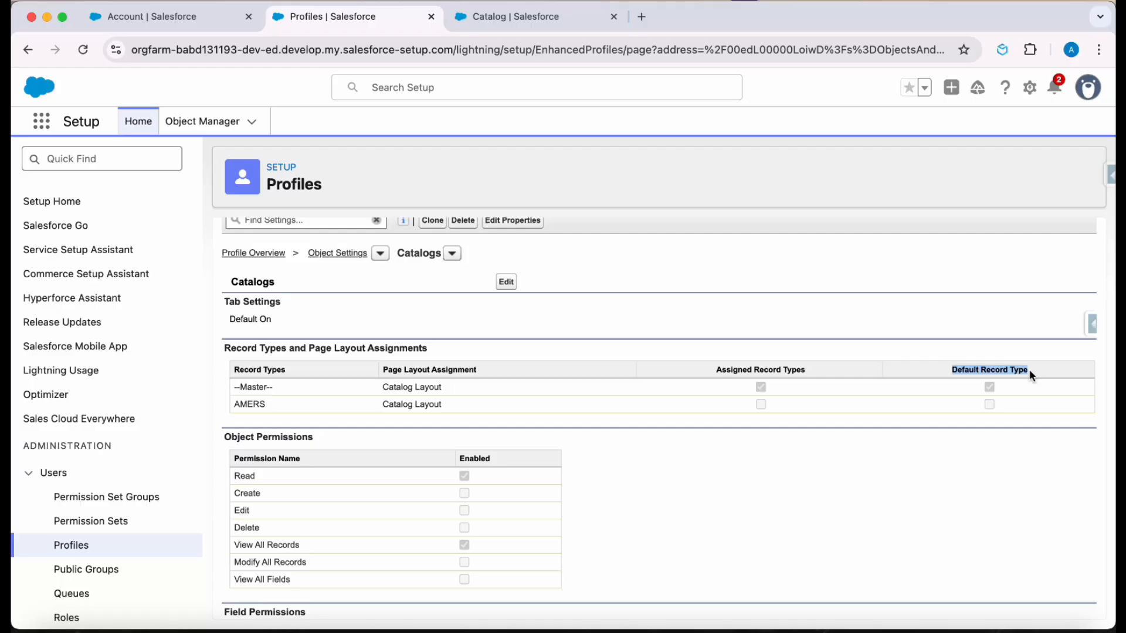
click(938, 449)
scroll(526, 367, up, 2)
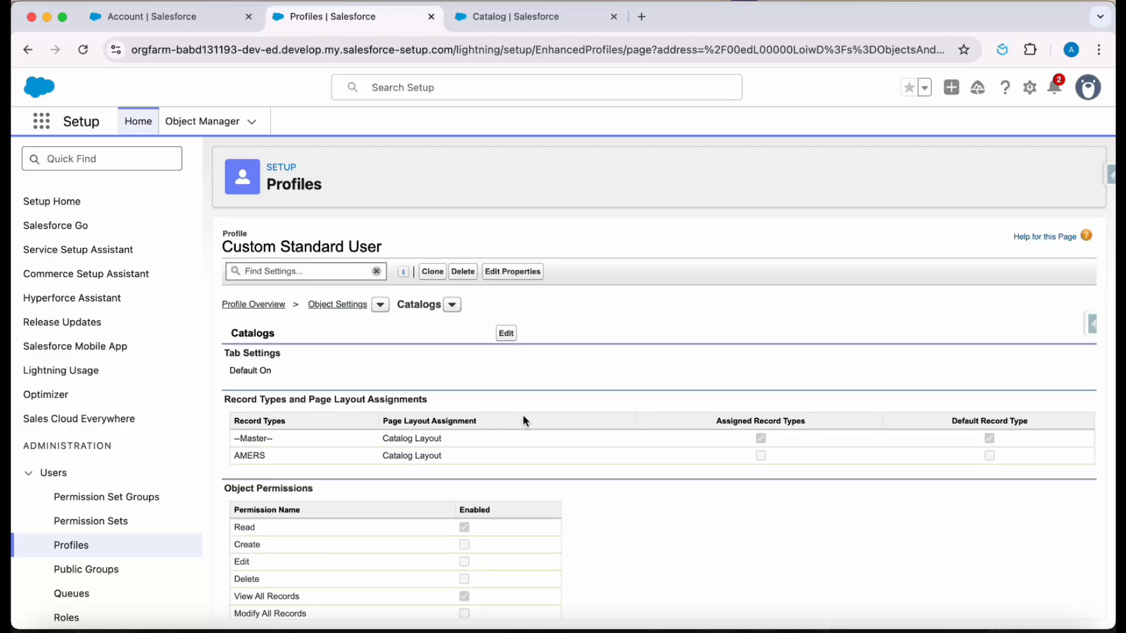
- Switch to the incognito window with the demo user's Salesforce session and change it to Lightning Experience
key(ctrl+Up)
click(270, 140)
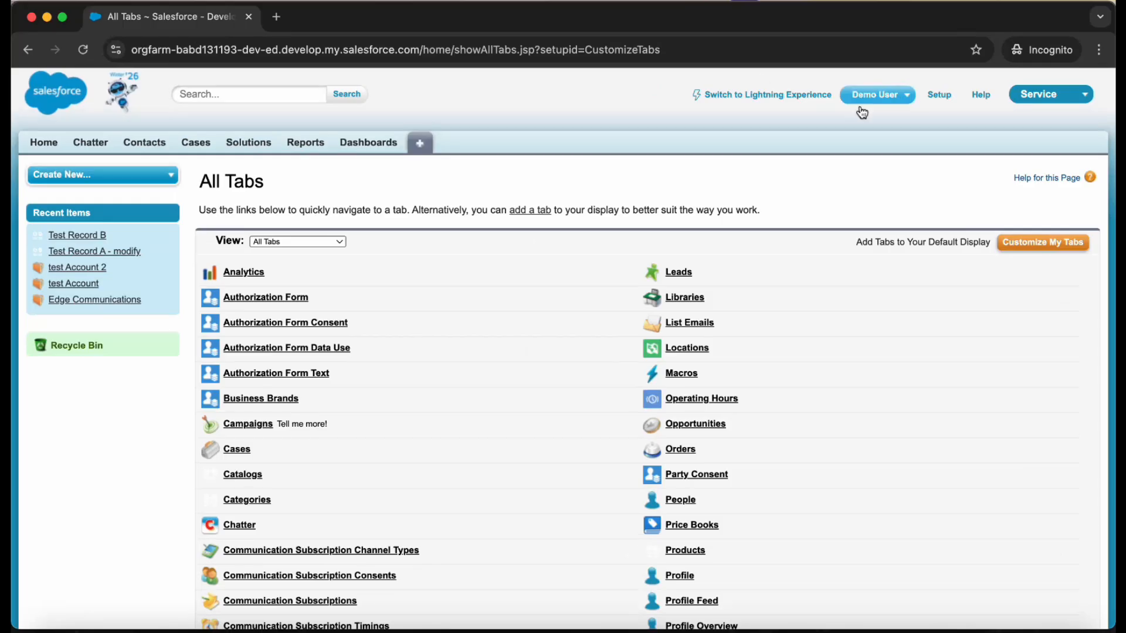
click(811, 95)
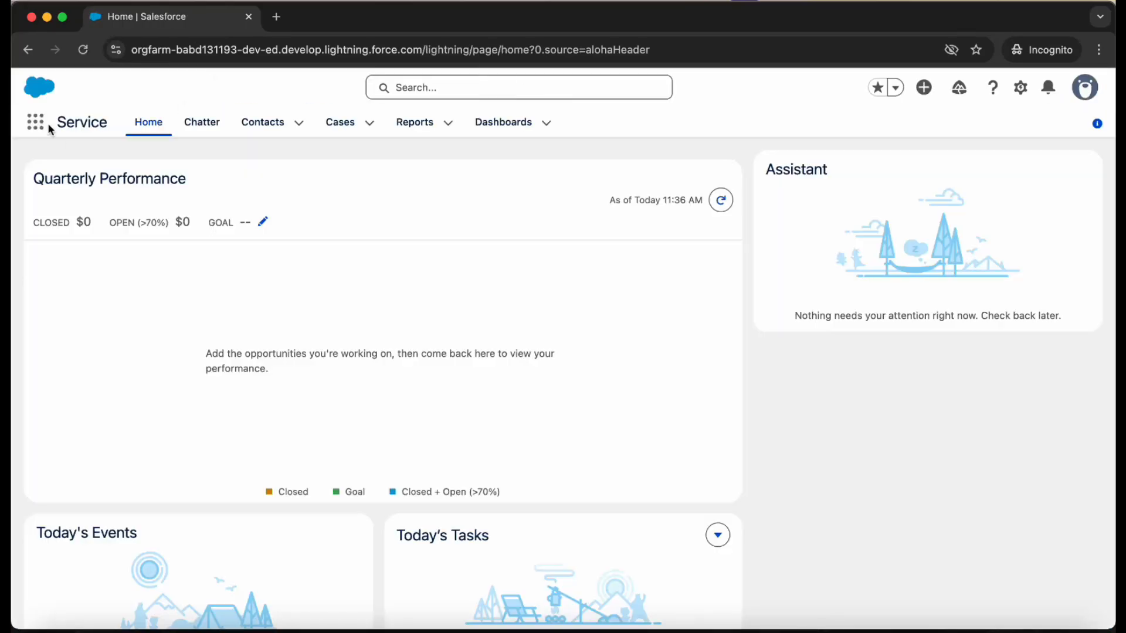
- Find Catalogs in the App Launcher and open its list view in the demo user's session
click(37, 122)
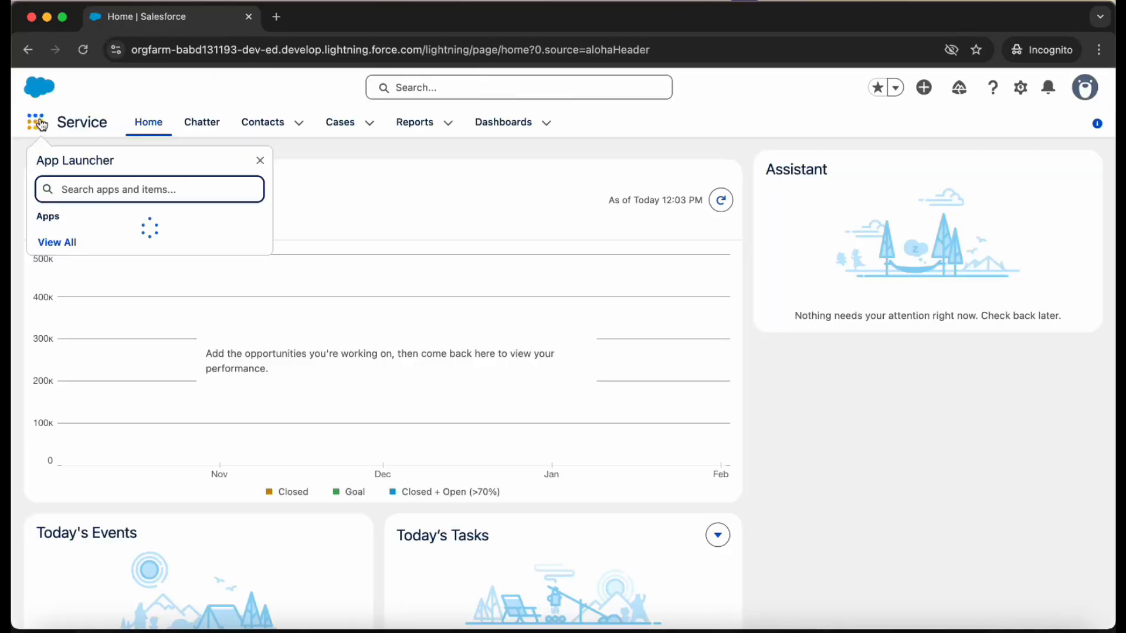
text(cata)
click(67, 284)
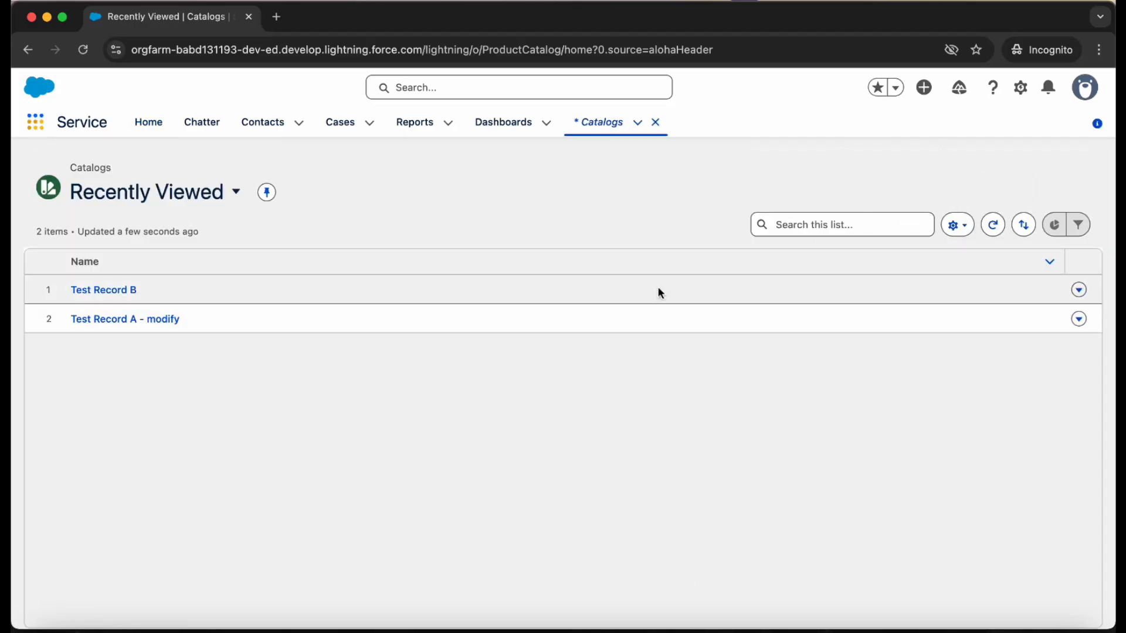
- In the admin window, grant the Custom Standard User profile Create, Edit, Delete, Modify All Records and View All Fields on Catalogs, and save
key(ctrl+Up)
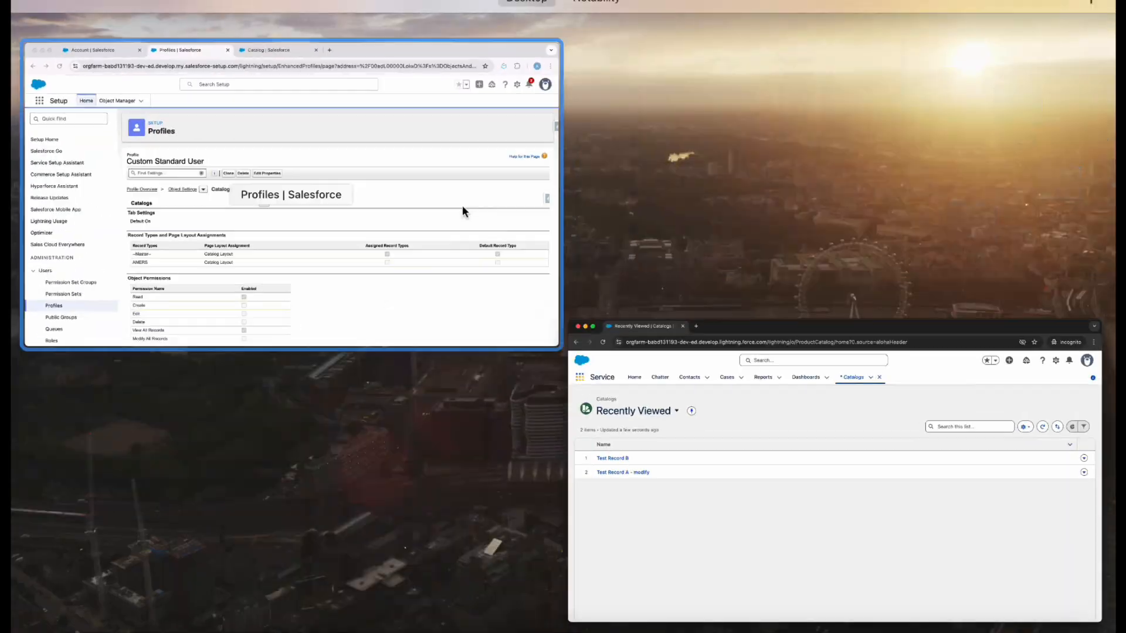
click(462, 206)
scroll(505, 305, down, 3)
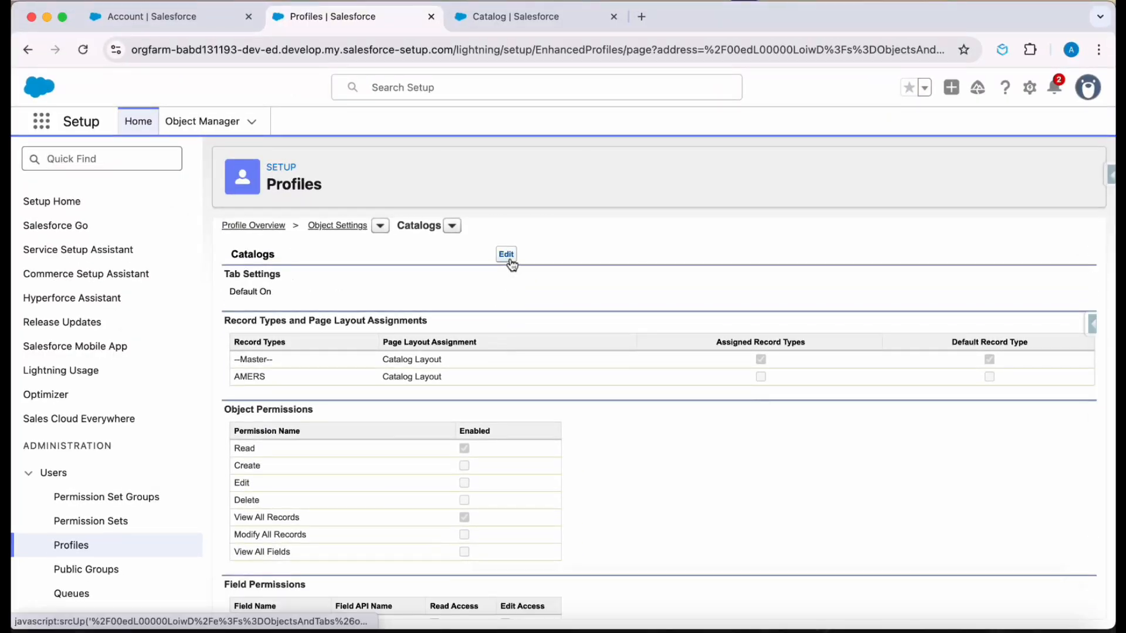
click(507, 256)
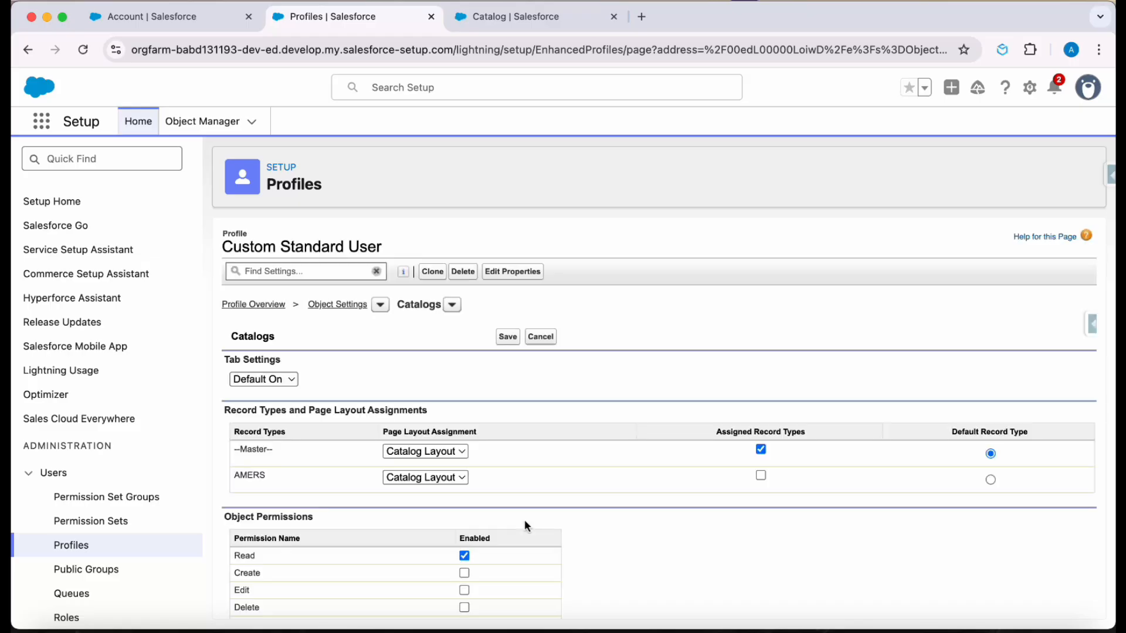
scroll(497, 554, down, 3)
click(463, 497)
click(465, 582)
click(463, 565)
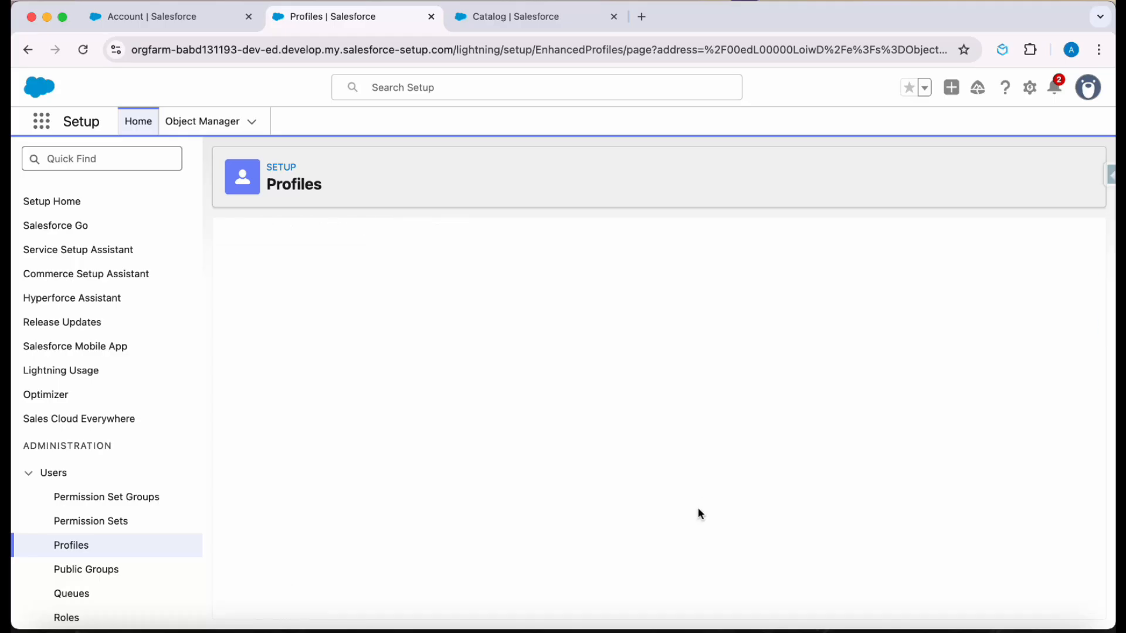
- Return to the incognito window, reload the Catalogs list and check what the New Catalog form offers the demo user
key(ctrl+Up)
click(334, 278)
click(83, 50)
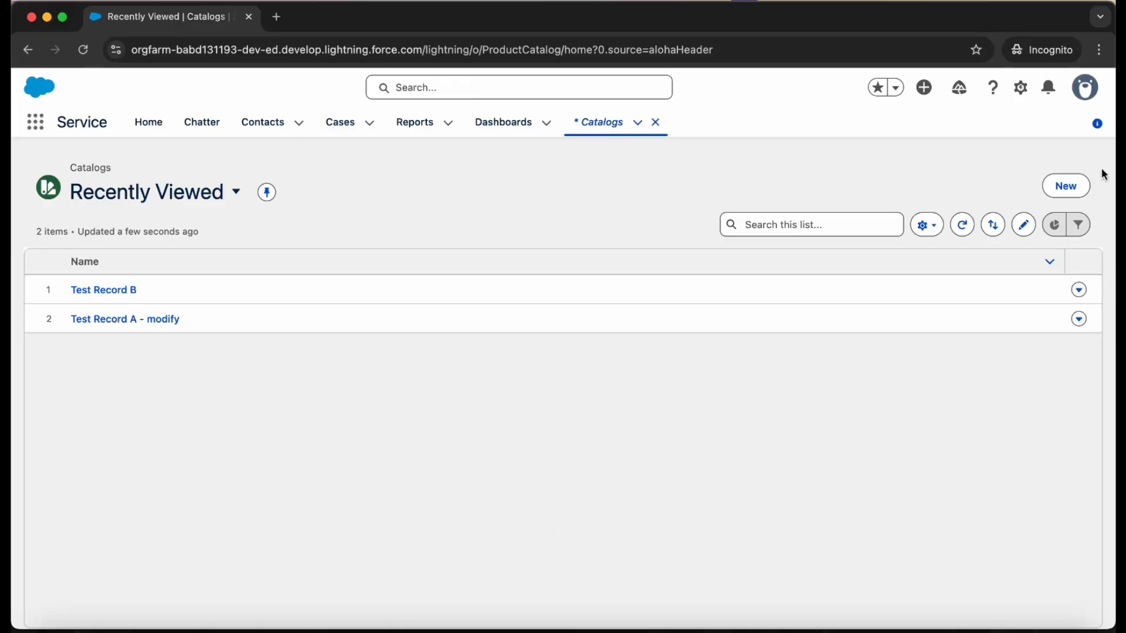
click(1078, 186)
click(874, 273)
click(83, 51)
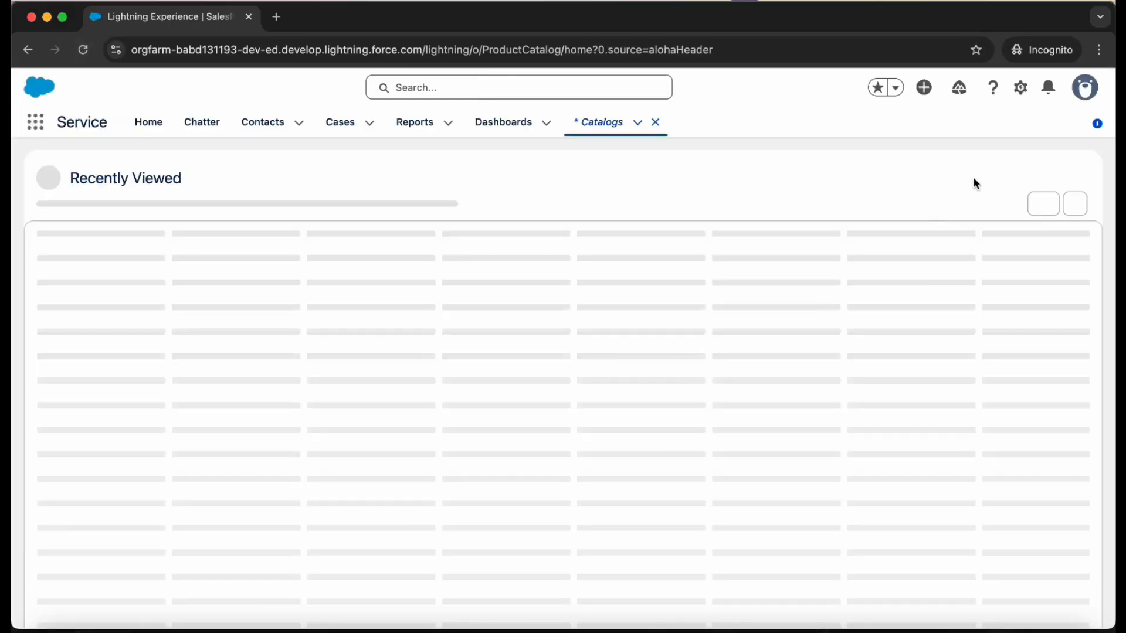
- Create and save a catalog record named "Non- Amers" as the demo user
click(1066, 188)
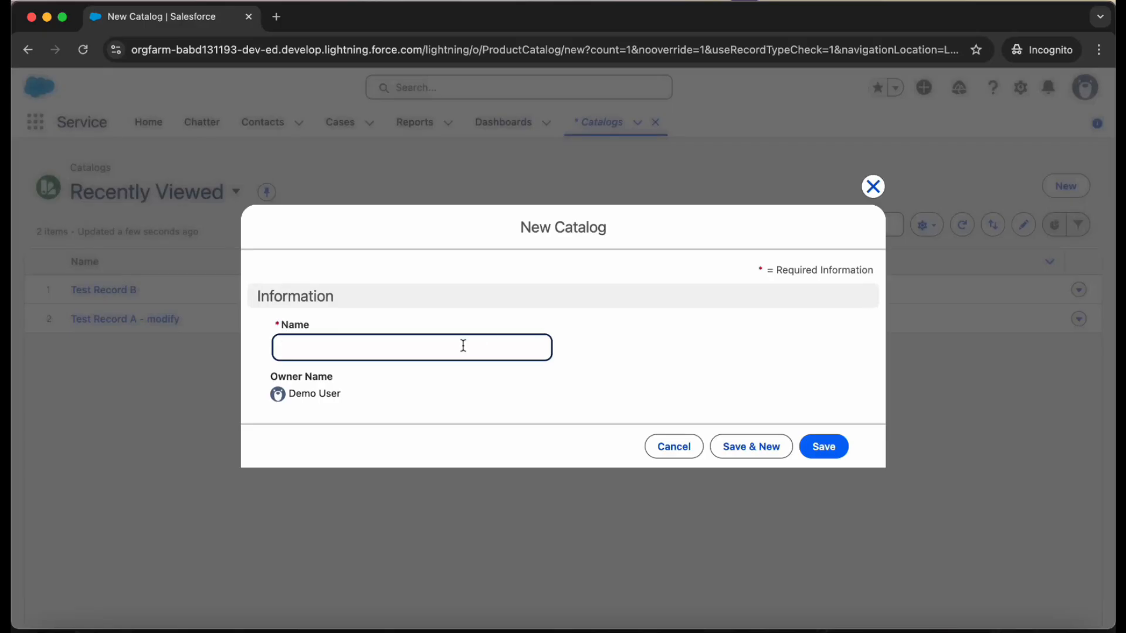
text(Non- Amers)
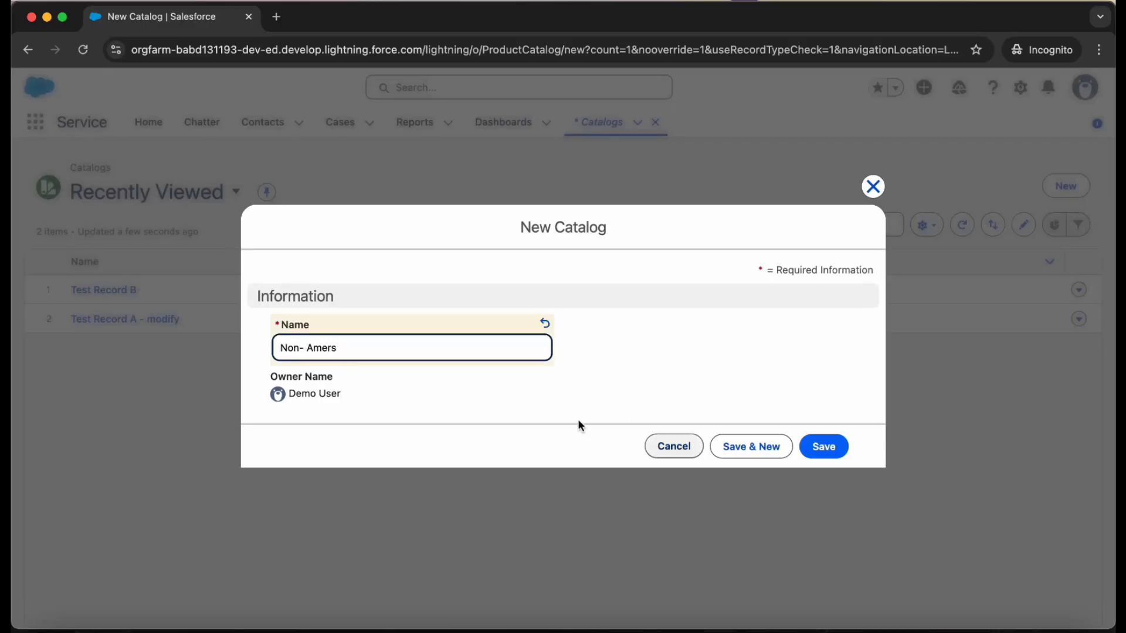
click(835, 451)
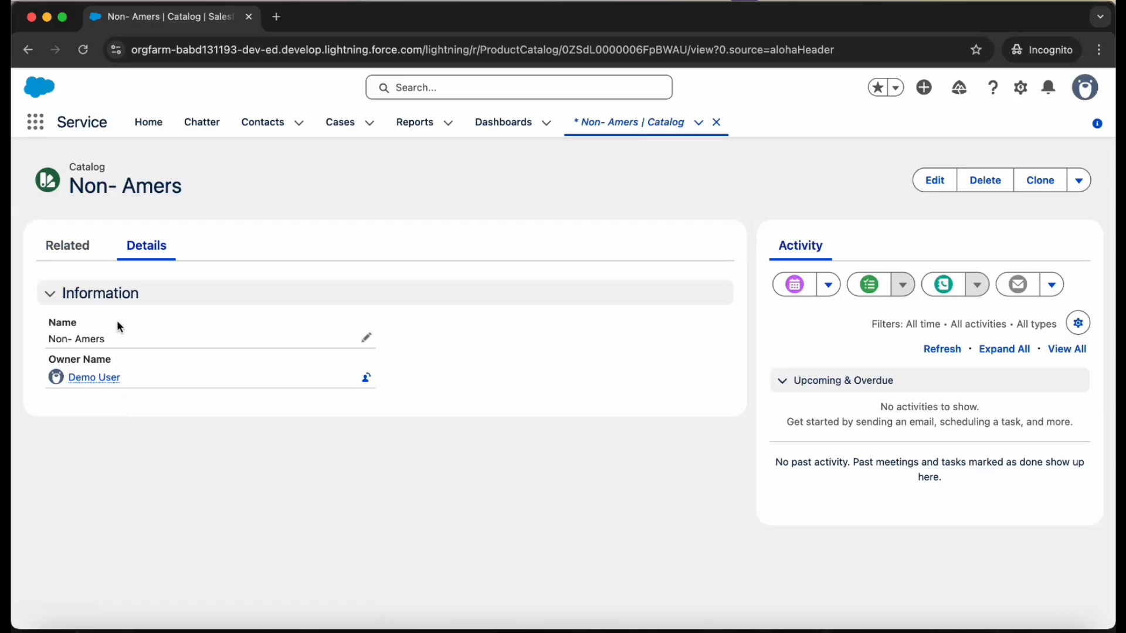
- Return to the Catalogs list, inspect a blank New Catalog form and cancel it
click(610, 129)
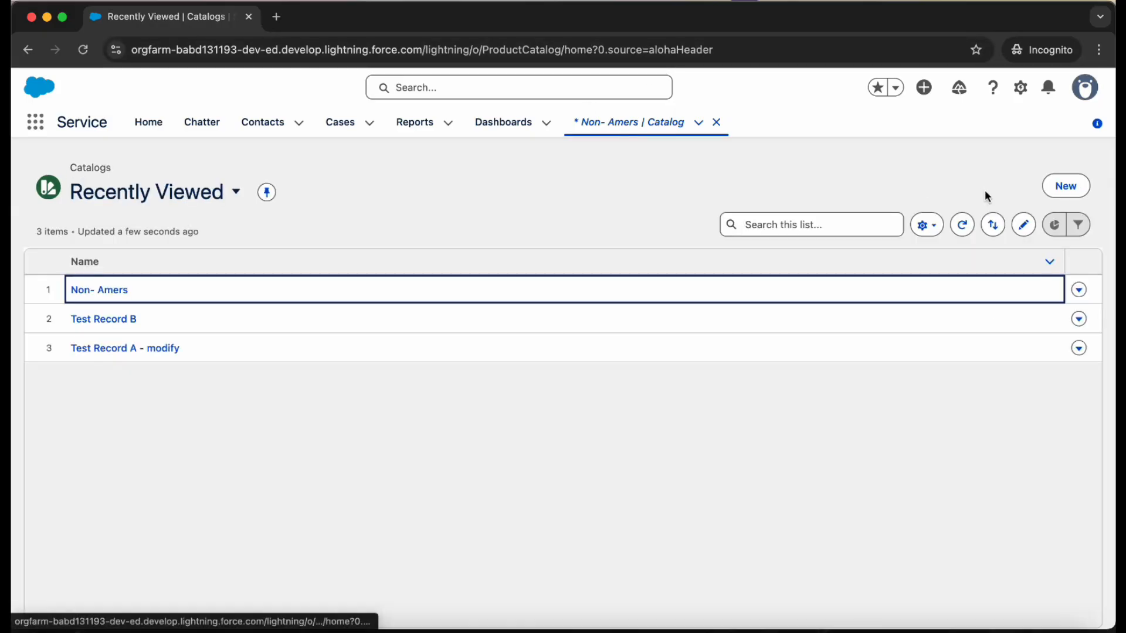
click(1066, 186)
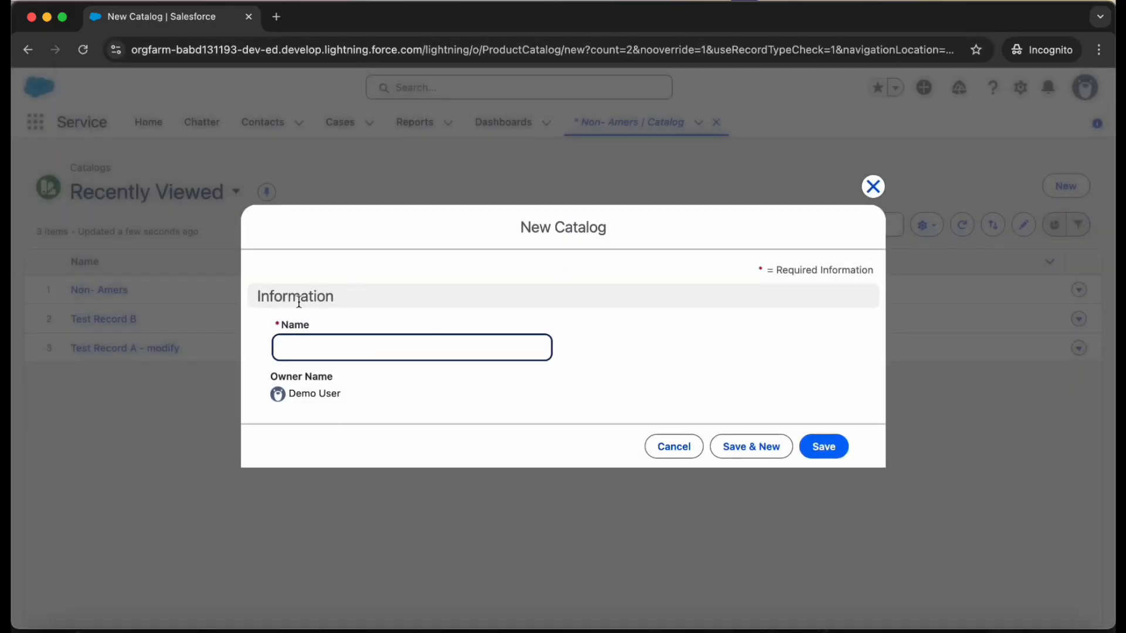
click(650, 448)
- In the admin window, make AMERS the only assigned and default Catalogs record type for the Custom Standard User profile, and save
key(ctrl+Up)
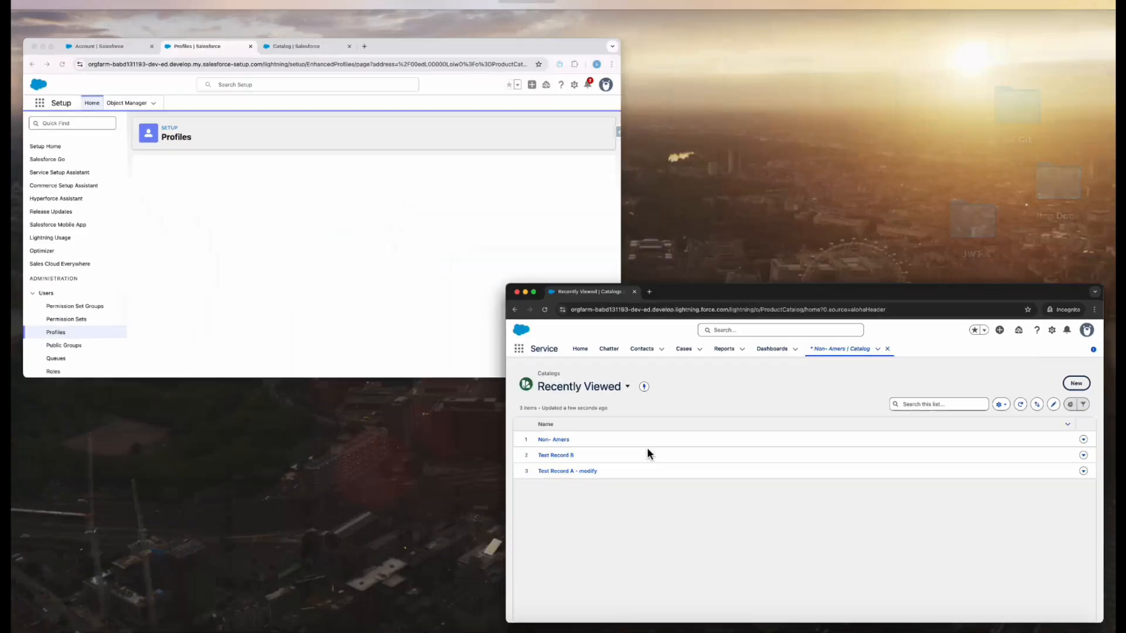
click(363, 261)
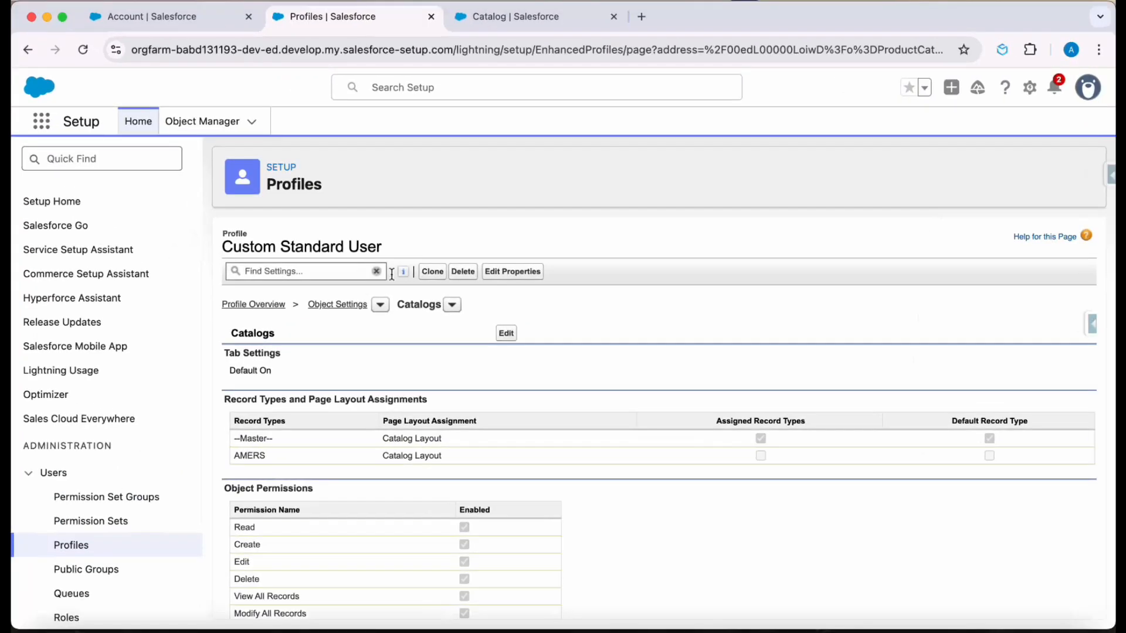
click(507, 335)
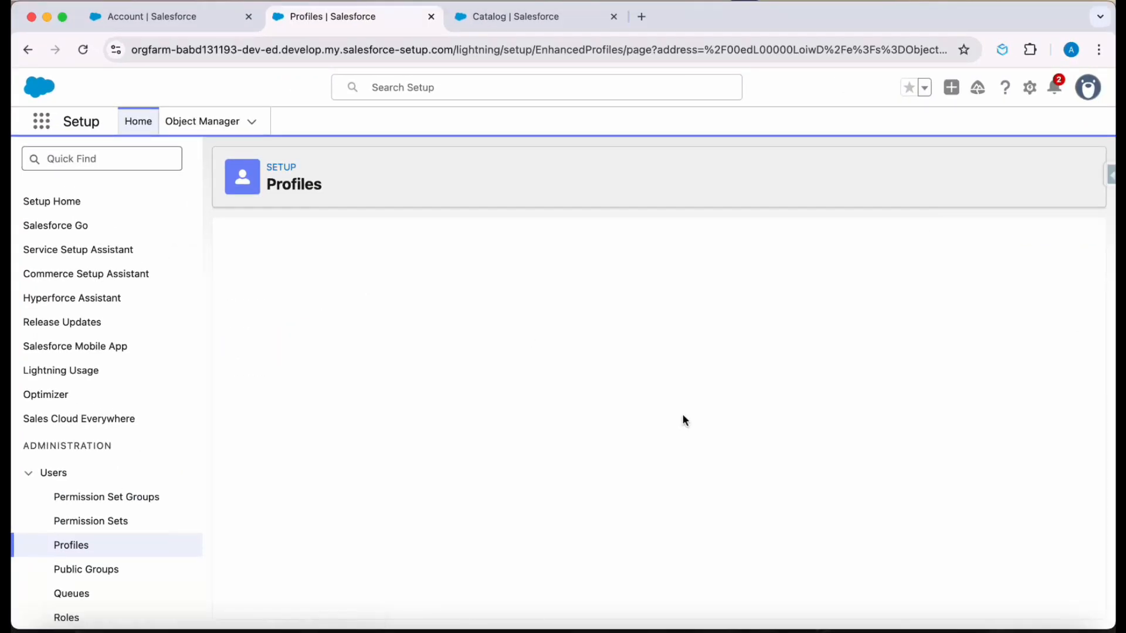
scroll(686, 421, down, 1)
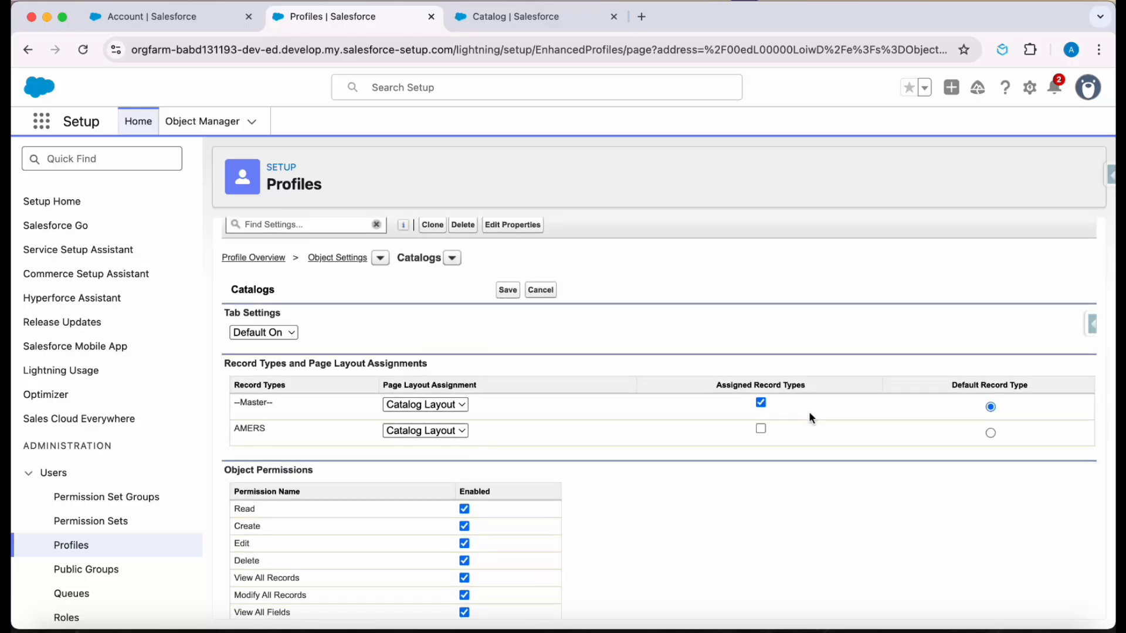
click(761, 429)
click(689, 180)
drag(236, 399, 287, 399)
click(614, 481)
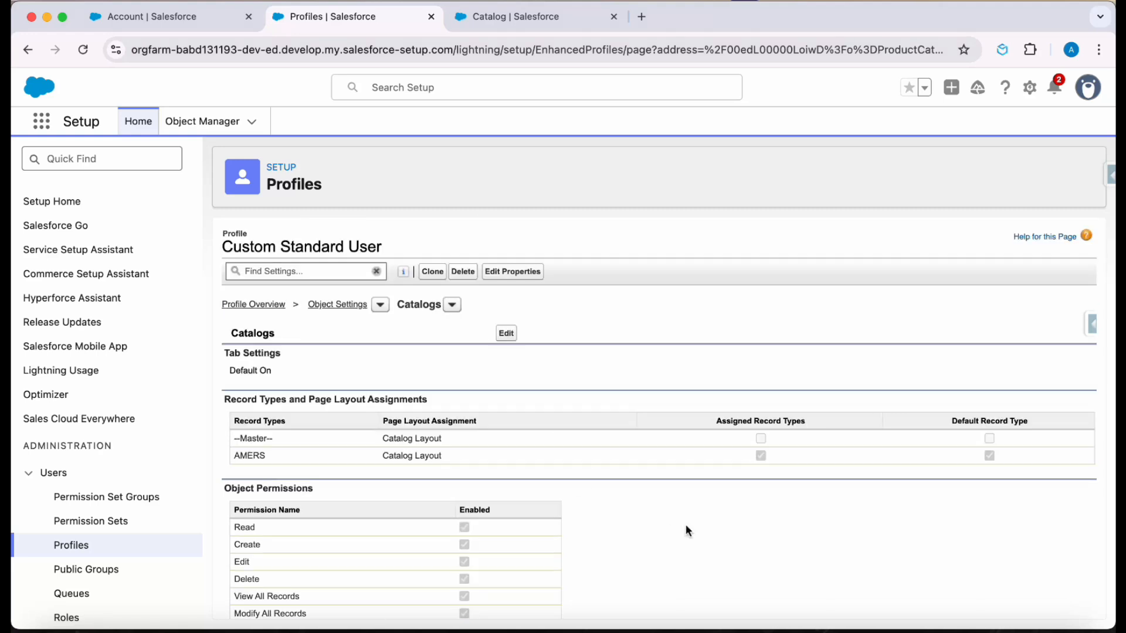
- Reload the demo user's Catalogs list in the incognito window and check for record type options when starting a new catalog, then cancel
key(ctrl+Up)
click(406, 284)
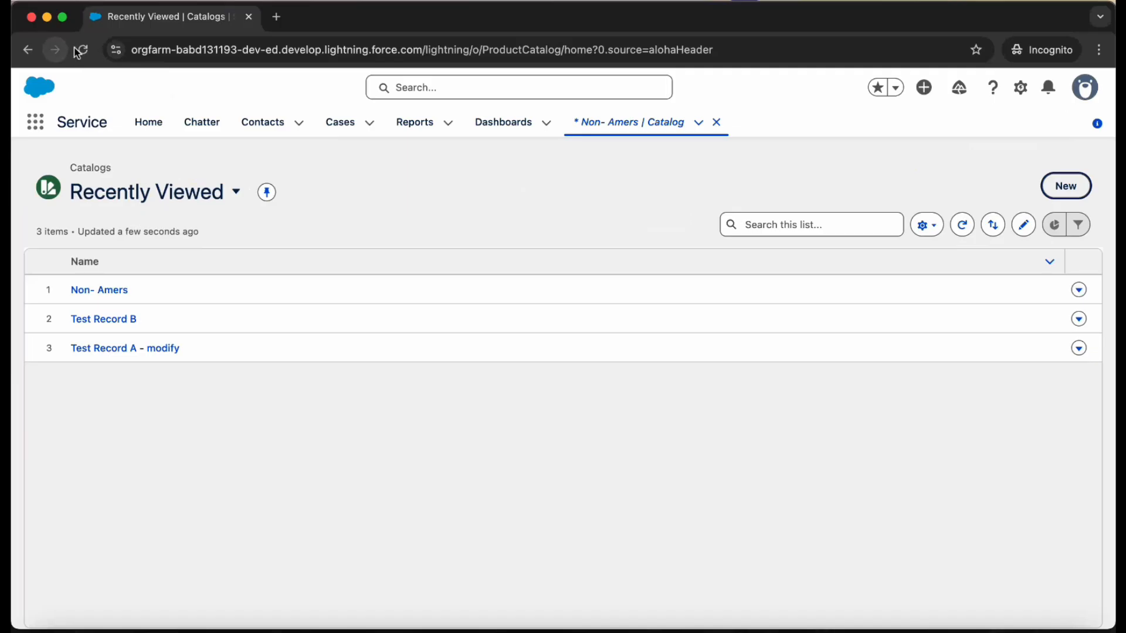
click(83, 49)
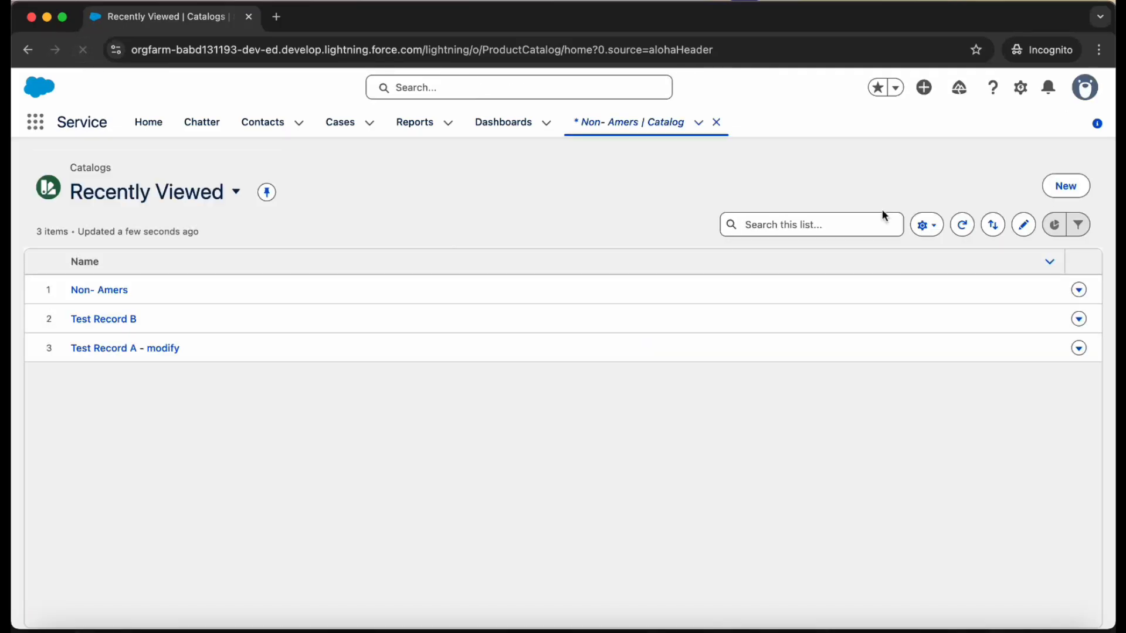
click(1068, 184)
click(676, 454)
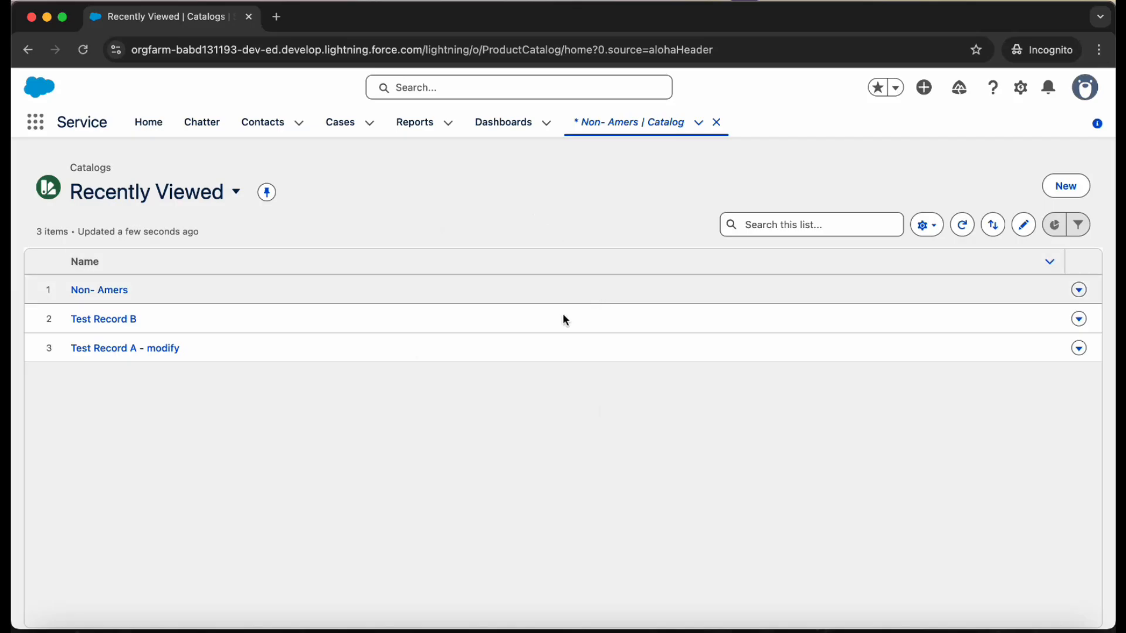
- In the admin window, start a new Catalog record type based on Master, label it APAC and mark it active
key(ctrl+Up)
click(357, 275)
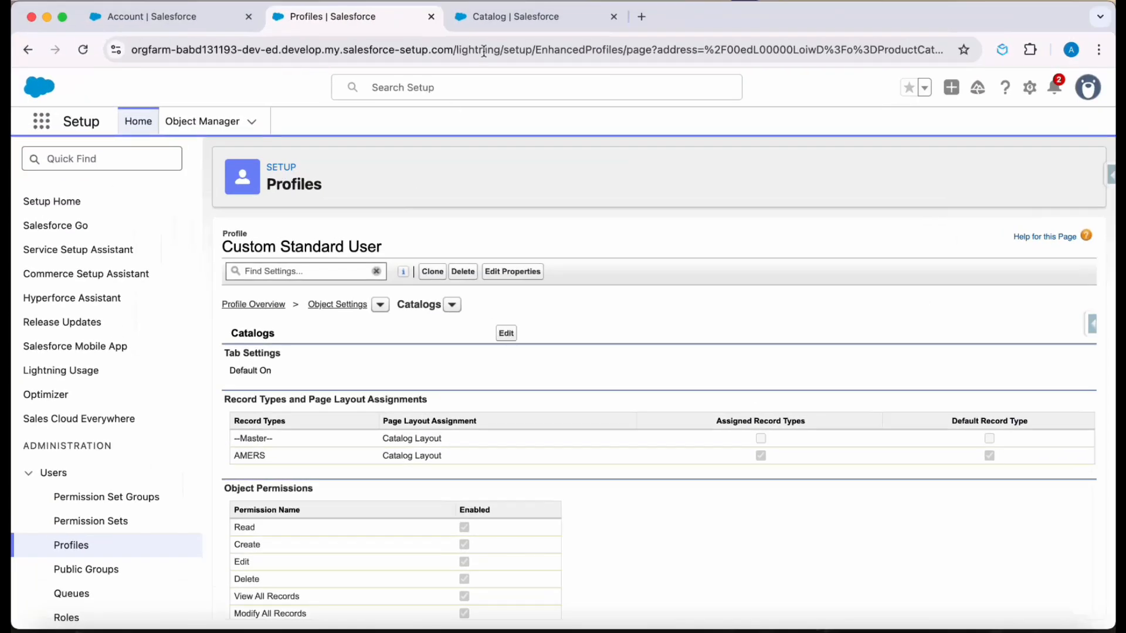
click(502, 23)
click(117, 475)
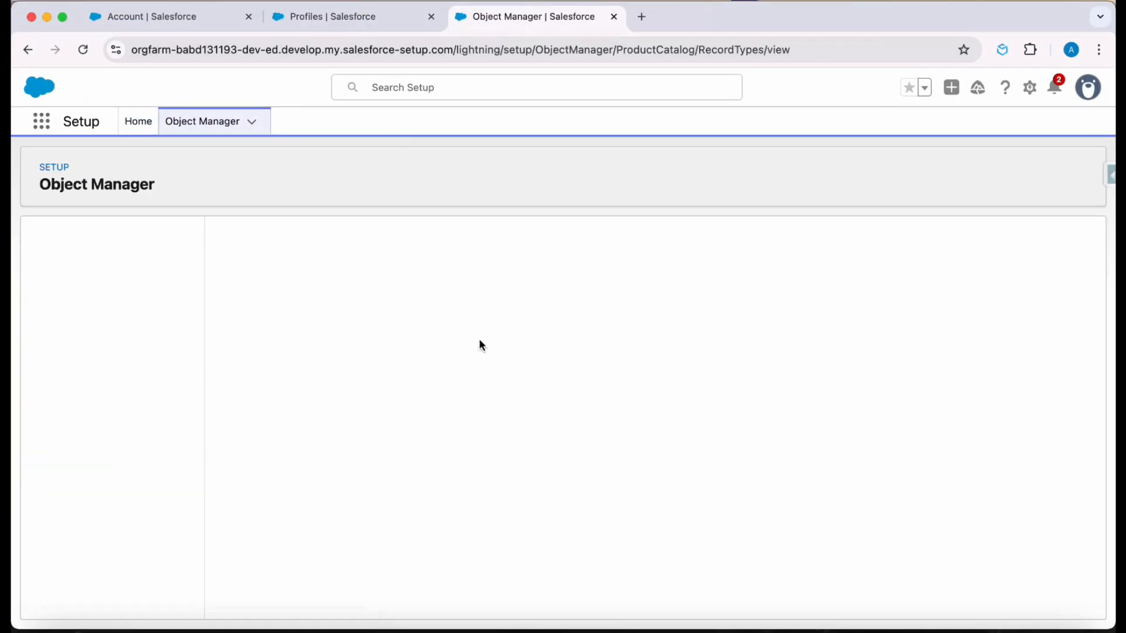
click(920, 245)
click(452, 394)
text(APAE)
key(BackSpace)
text(C)
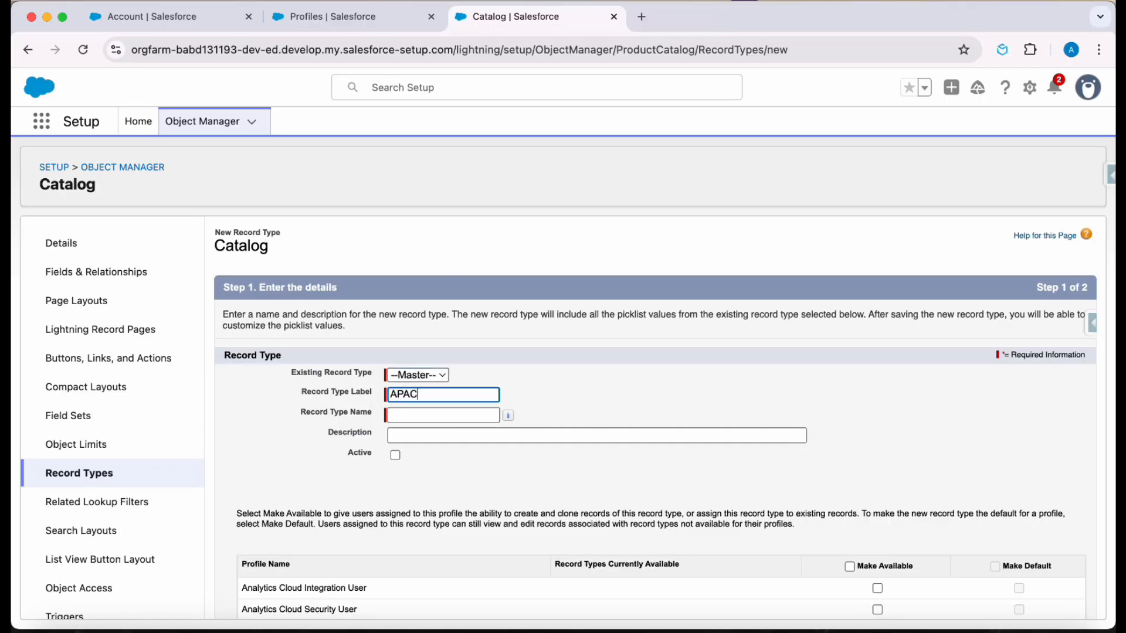
click(596, 395)
scroll(596, 395, down, 3)
click(395, 273)
- Make the APAC record type available to the Custom Standard User and System Administrator profiles
scroll(923, 478, down, 10)
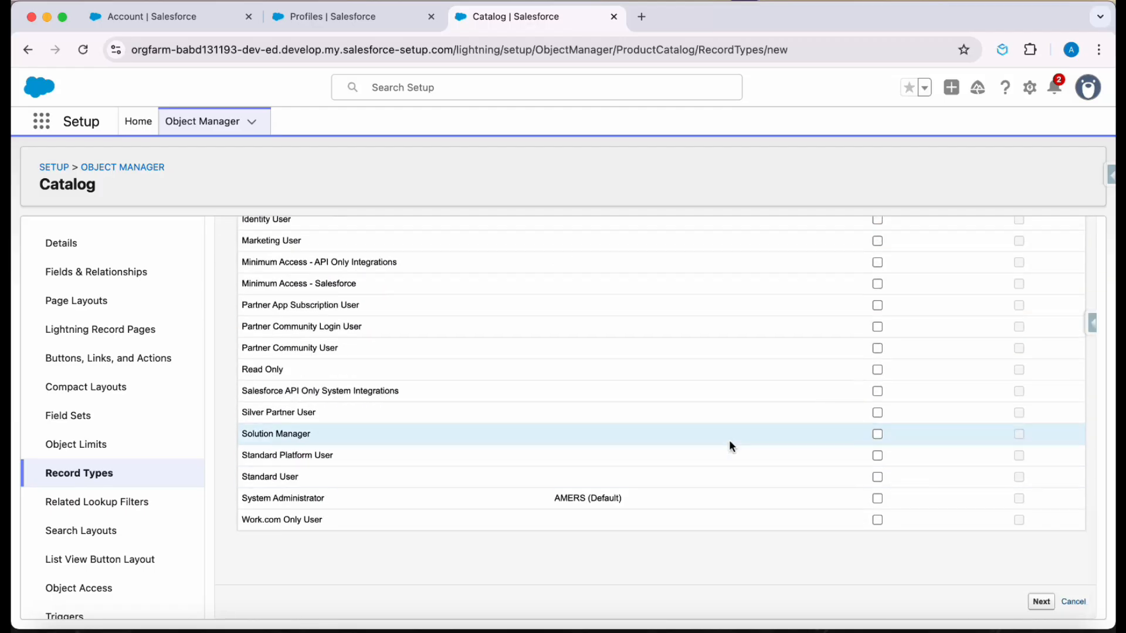
key(super+f)
text(custom s)
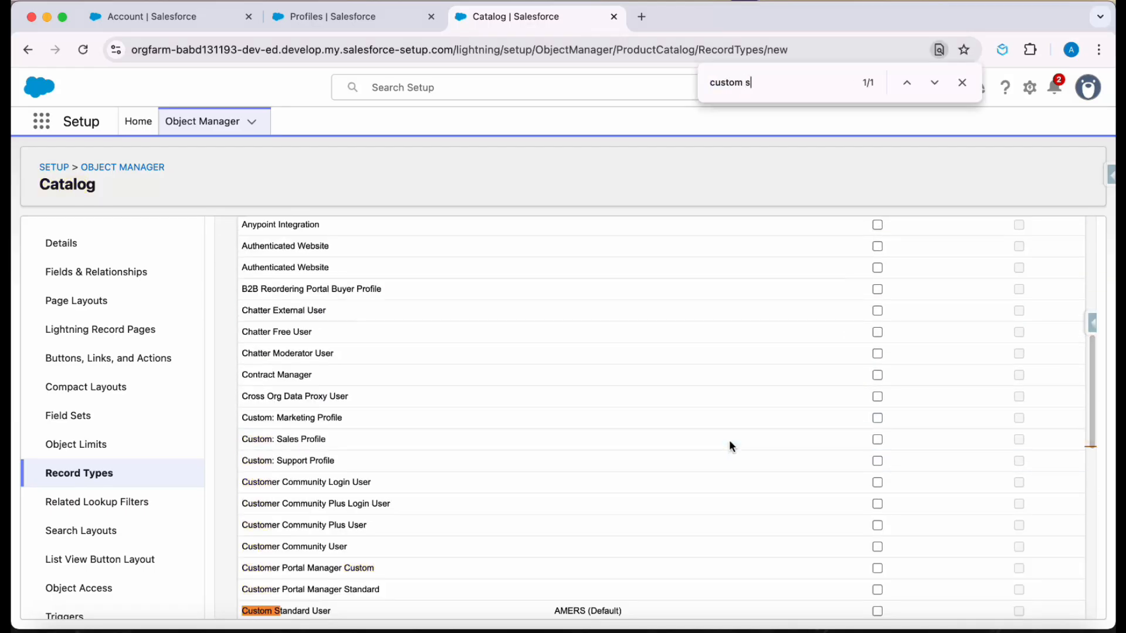
click(877, 611)
scroll(874, 610, down, 5)
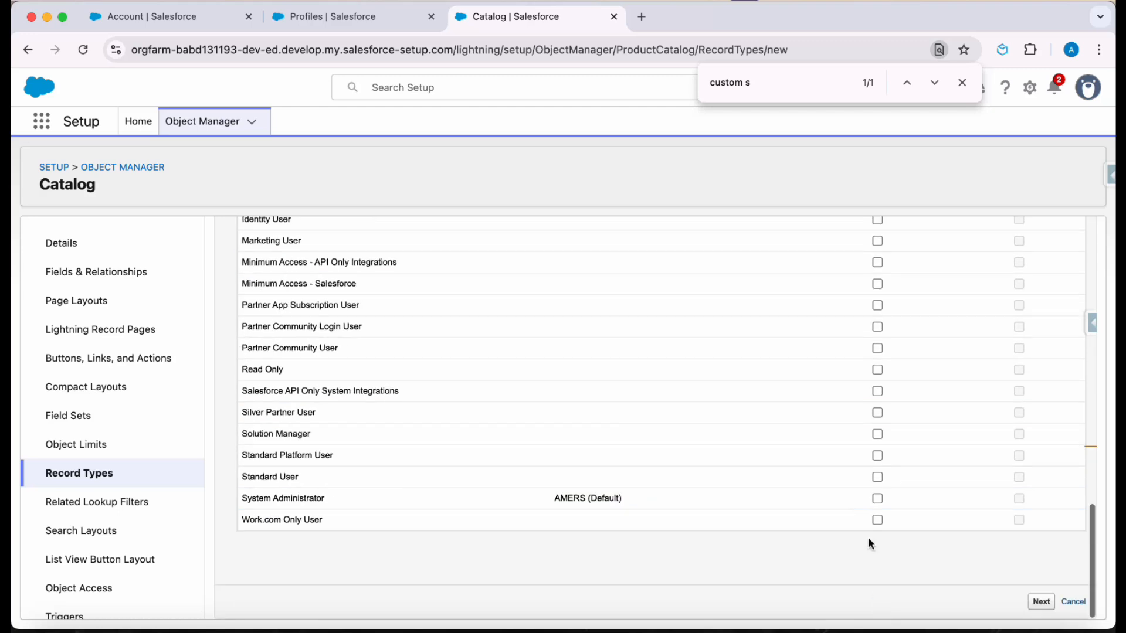
click(878, 498)
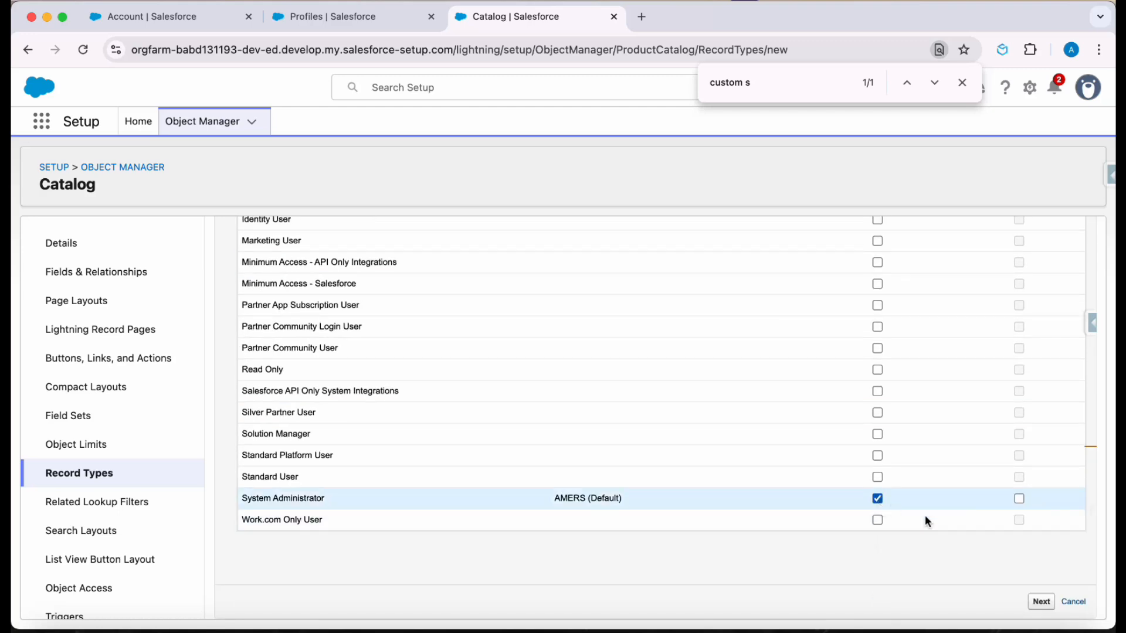
- Continue to the page layout assignments, keep Catalog Layout for all profiles and save the APAC record type
click(1041, 602)
scroll(590, 411, down, 10)
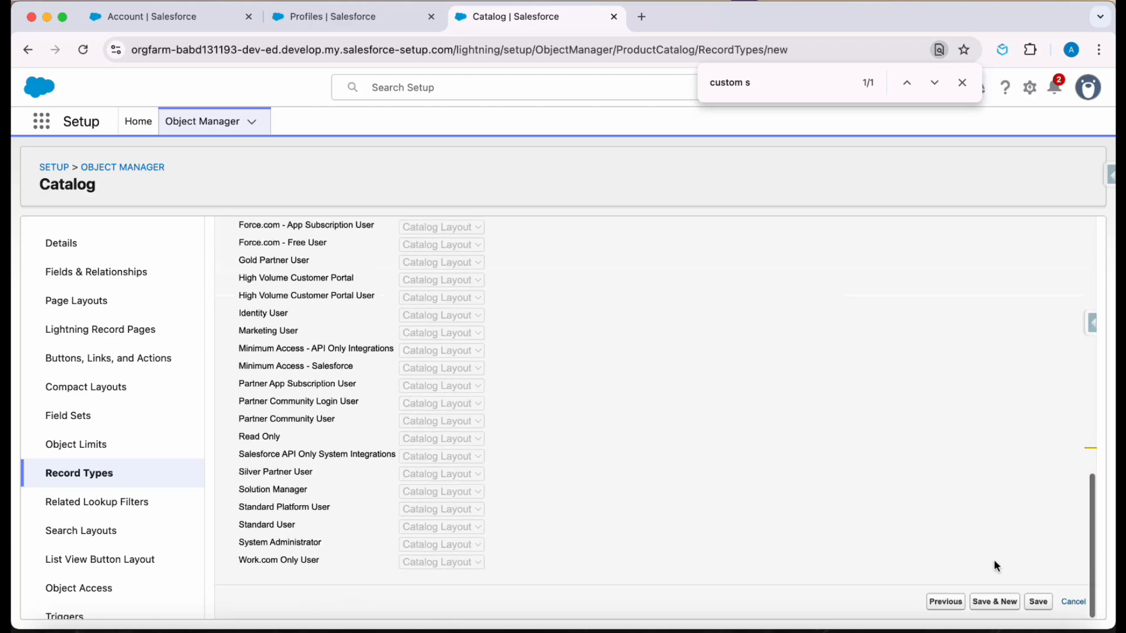
click(1039, 602)
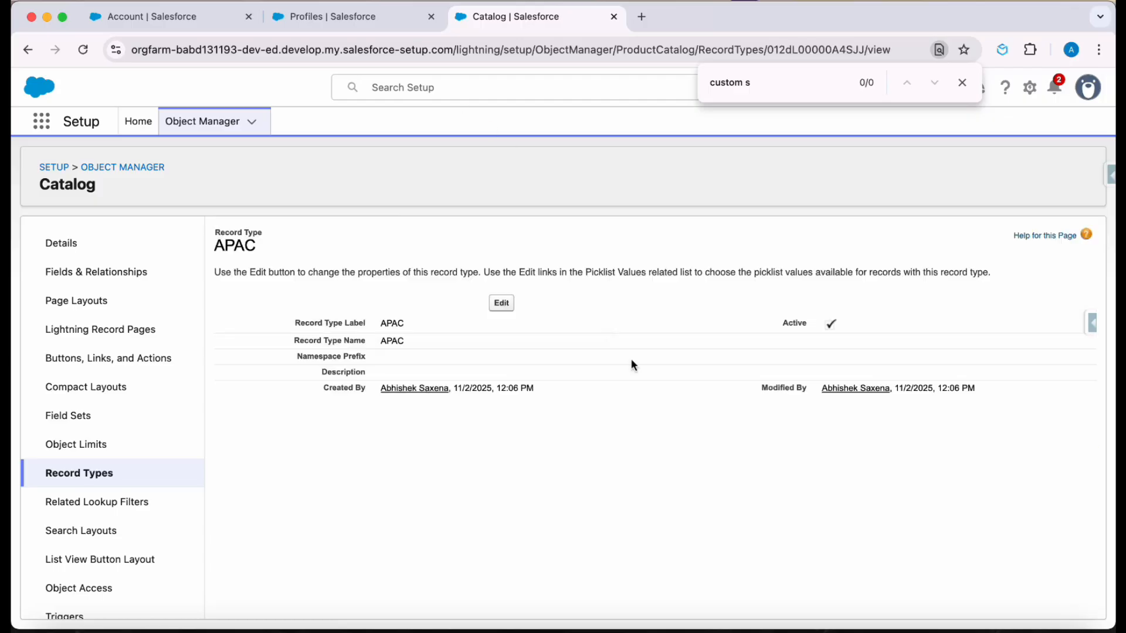
- Reload the Custom Standard User profile's Catalogs settings and review the assigned and default record types, including APAC
key(ctrl+Up)
click(447, 229)
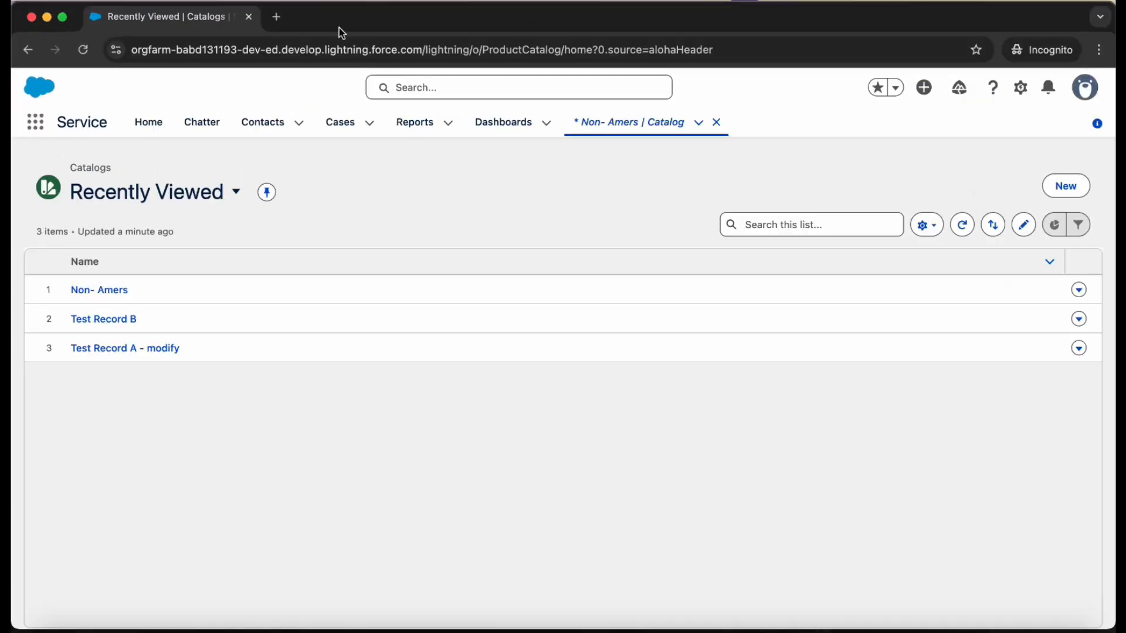
key(ctrl+Up)
click(620, 415)
click(378, 12)
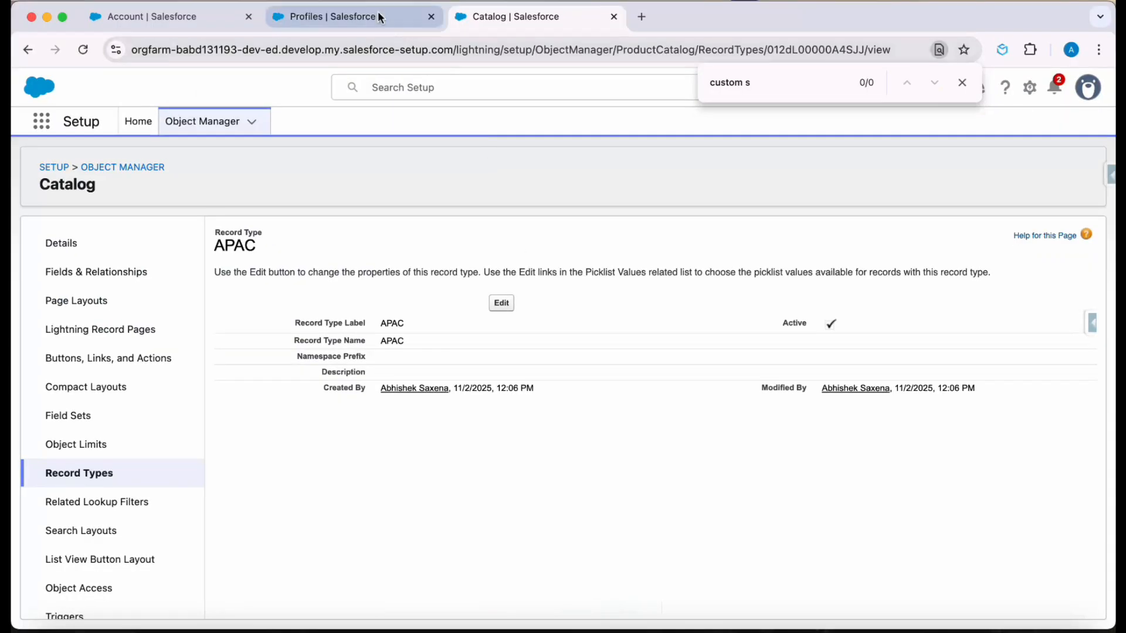
click(84, 50)
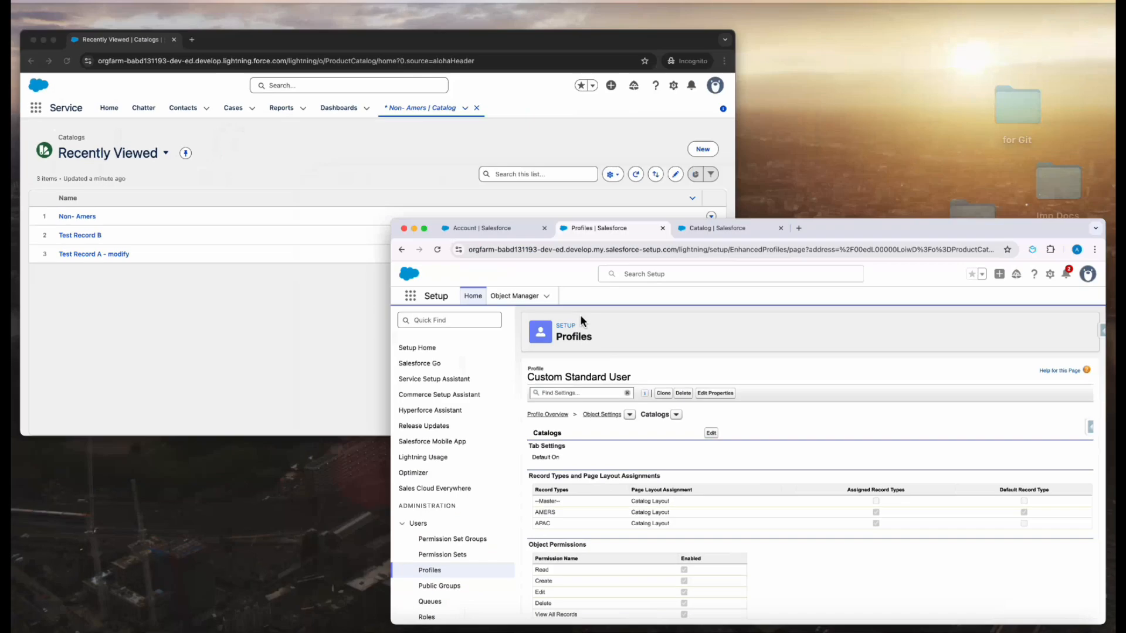
- In the standard user's window, reload the Catalogs list, start a new catalog to check for record type selection, and cancel it
click(210, 153)
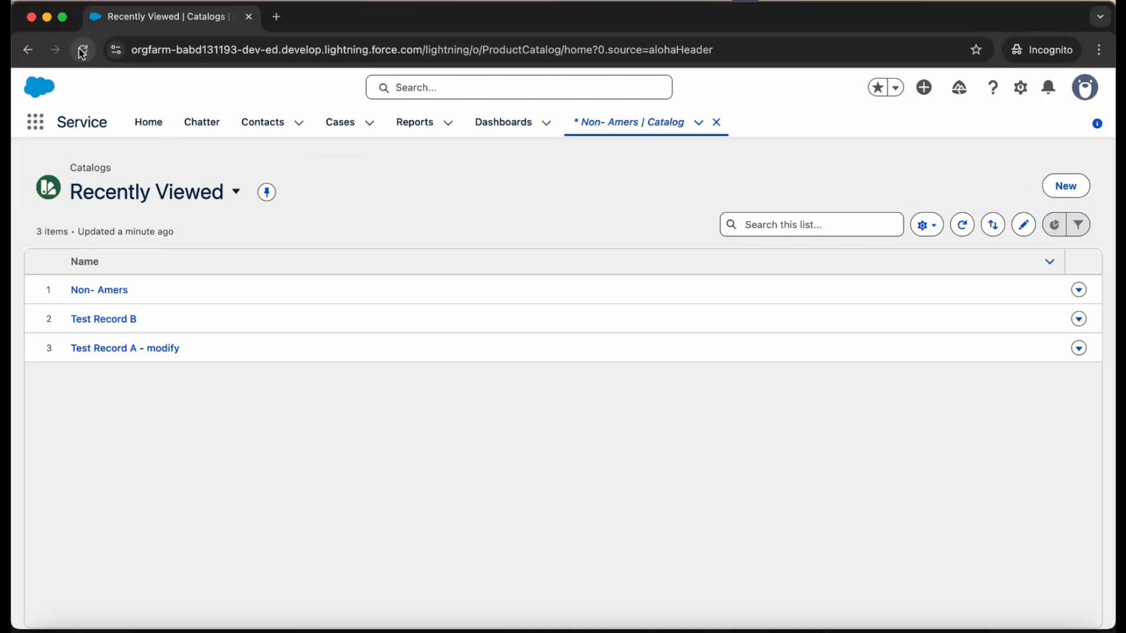
click(83, 50)
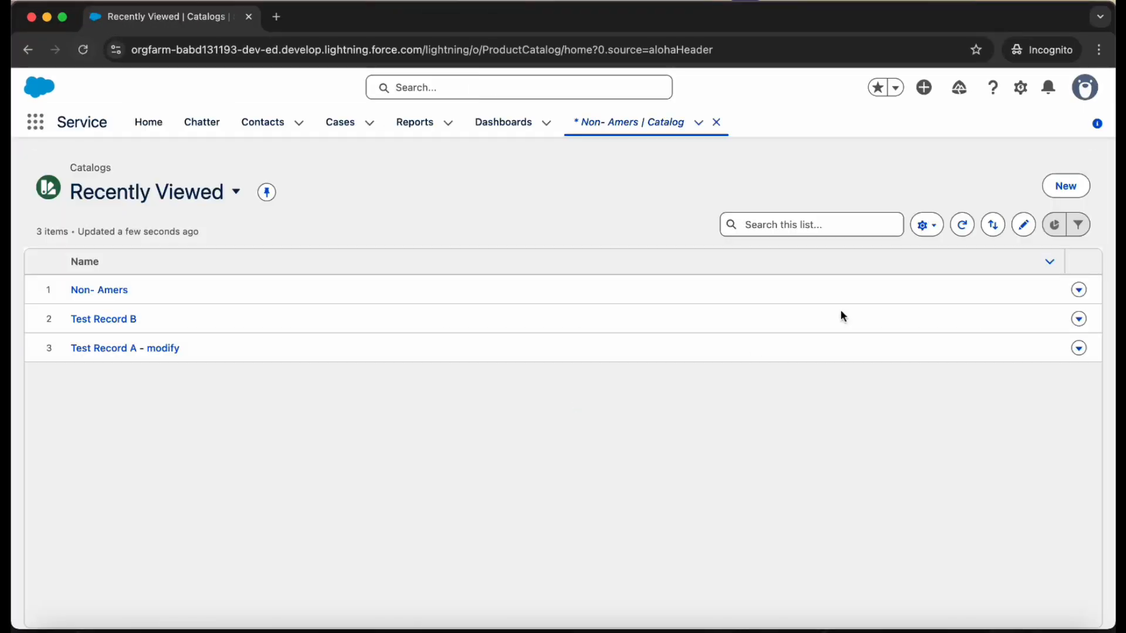
click(1082, 189)
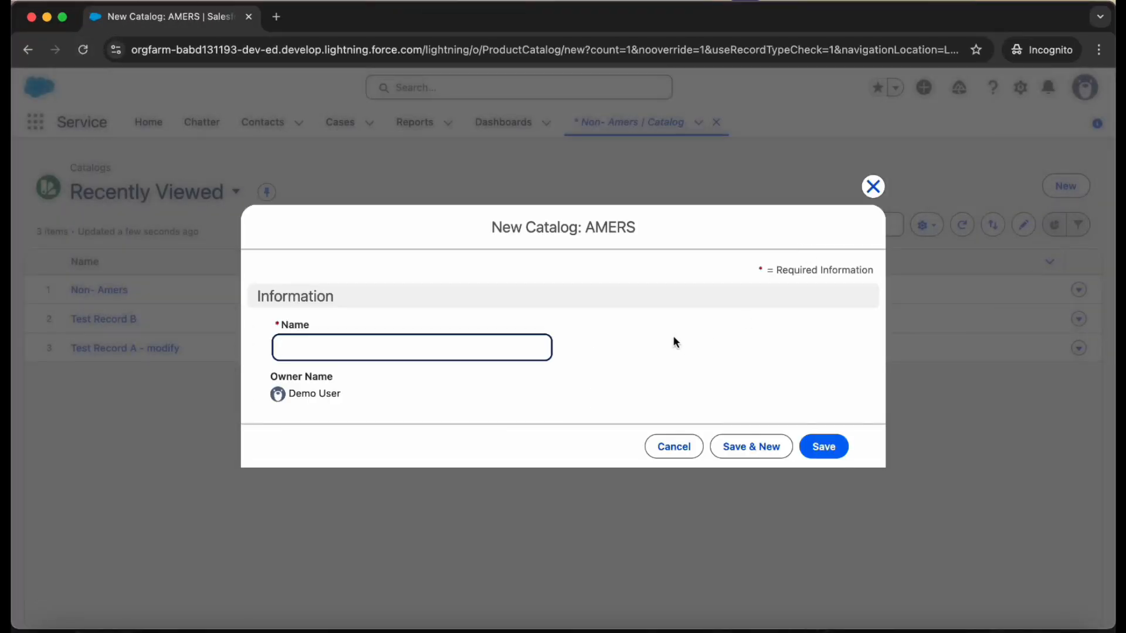
click(676, 447)
click(673, 452)
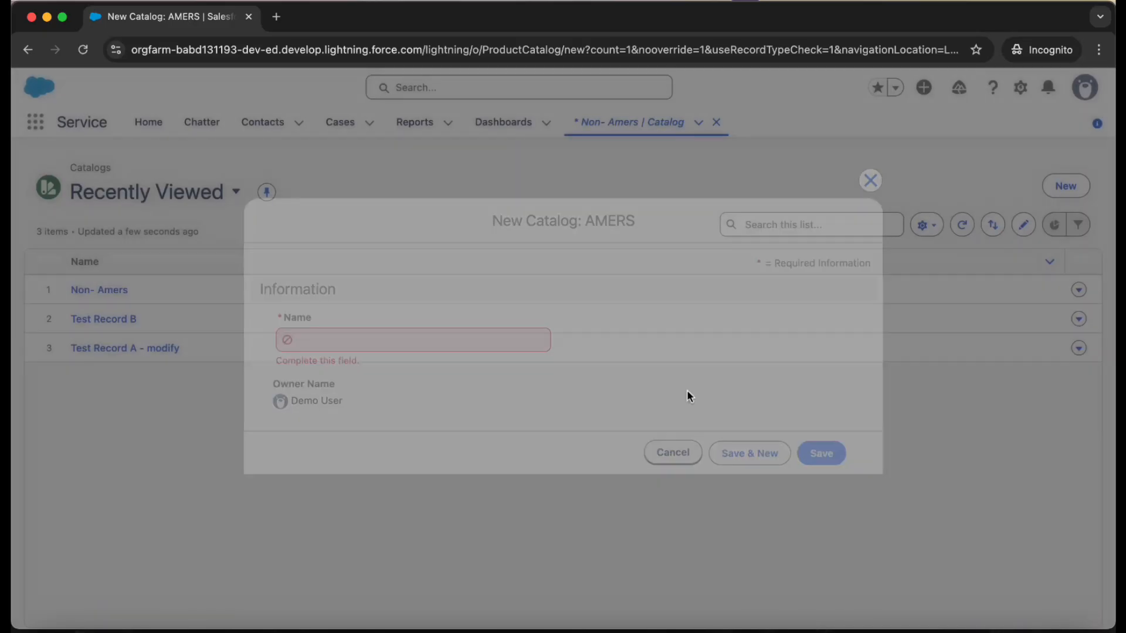
- Switch the standard user's session to Salesforce Classic and change the app to Sales
click(1020, 87)
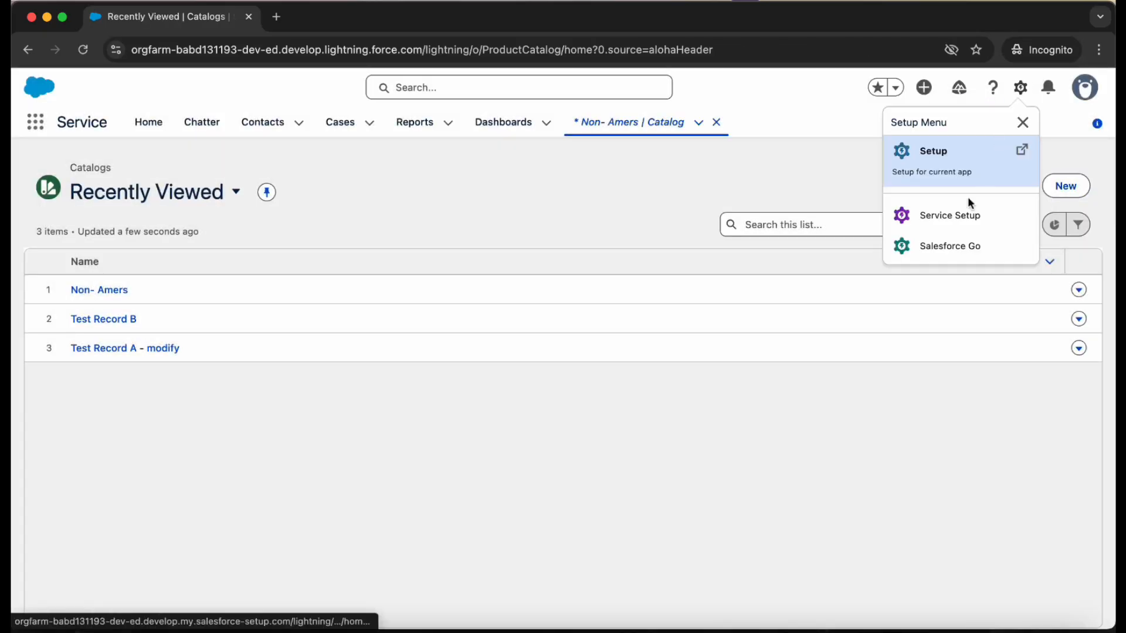
click(957, 153)
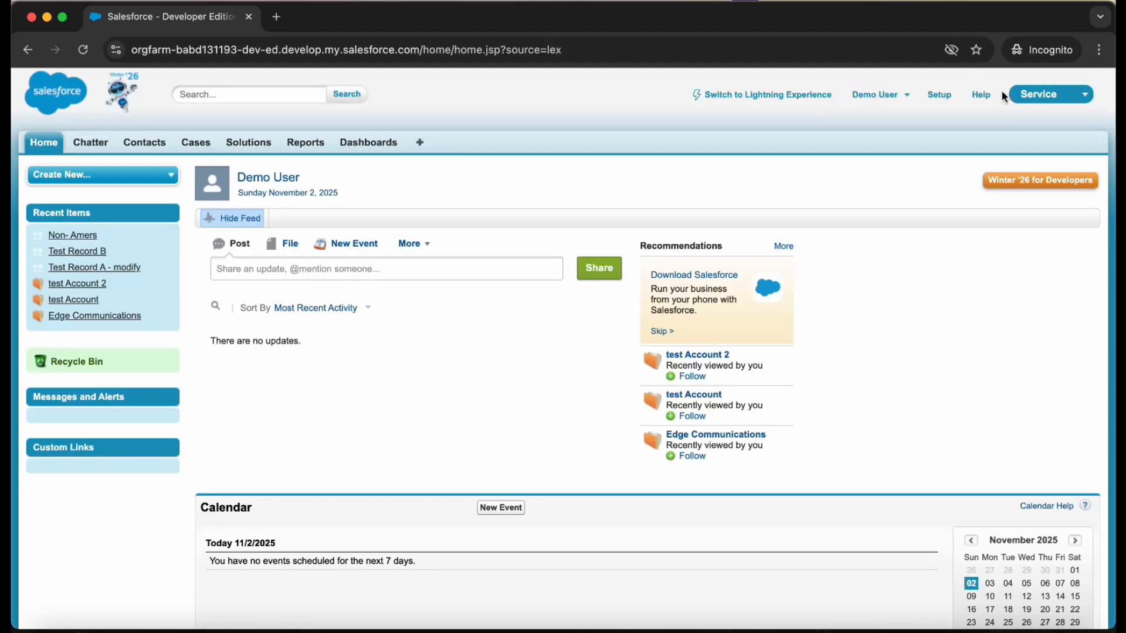
click(1030, 94)
click(1028, 143)
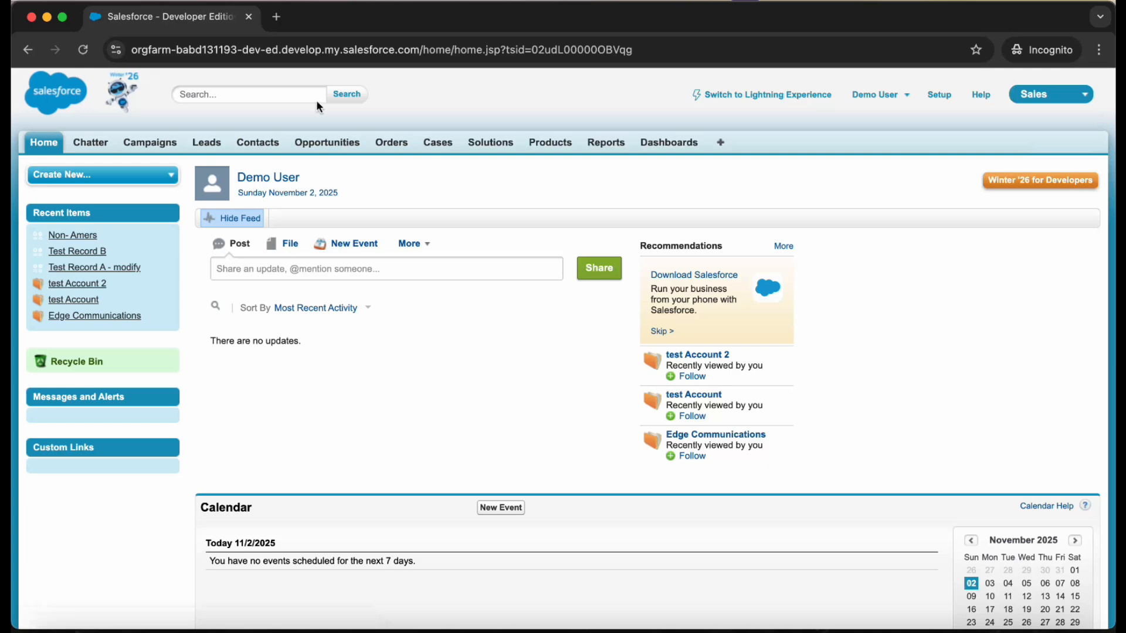
- Add the Catalogs tab to the Sales app's displayed tabs, place it between Contacts and Opportunities, and save
click(720, 141)
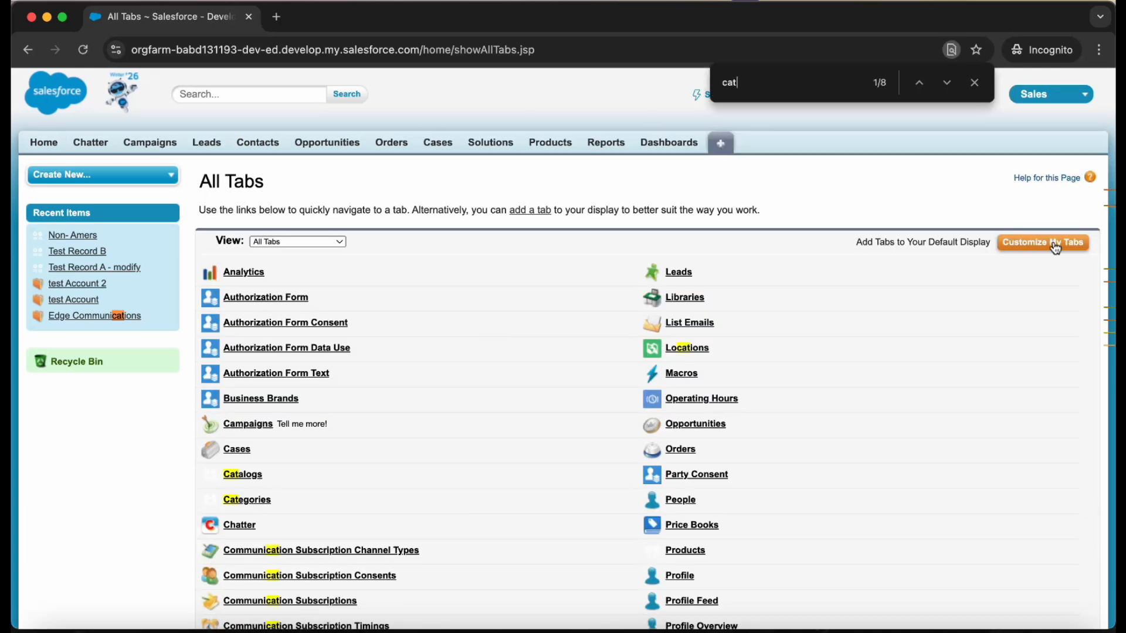
click(1055, 244)
click(289, 359)
click(286, 382)
click(377, 368)
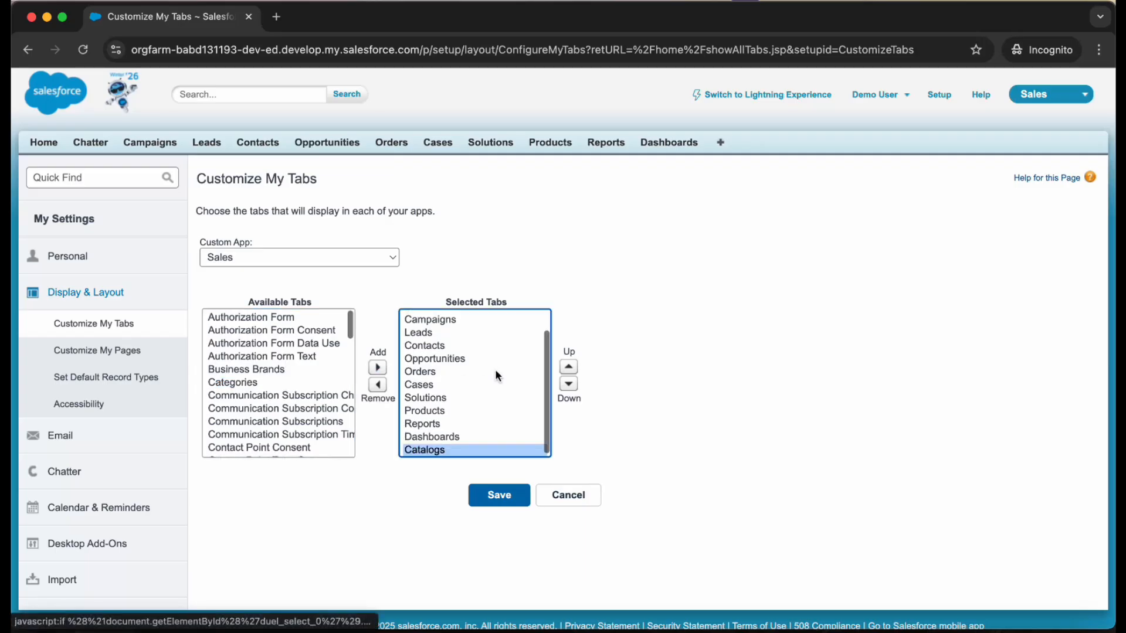
click(570, 367)
click(570, 367)
click(570, 367)
click(570, 367)
click(570, 367)
click(570, 367)
click(570, 367)
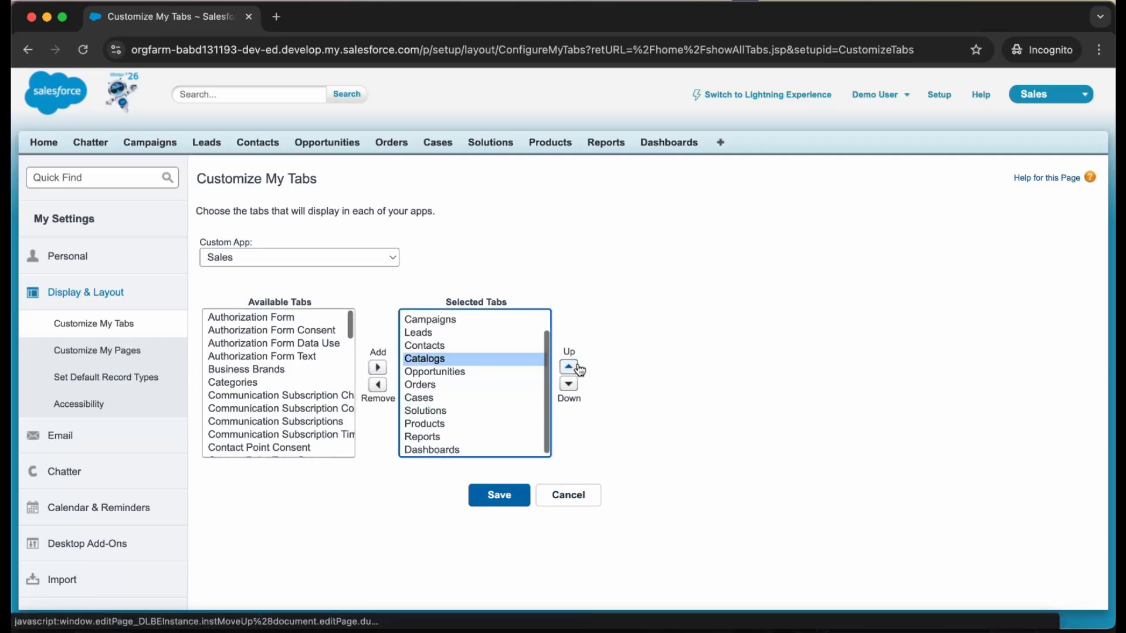
scroll(469, 364, up, 1)
click(496, 497)
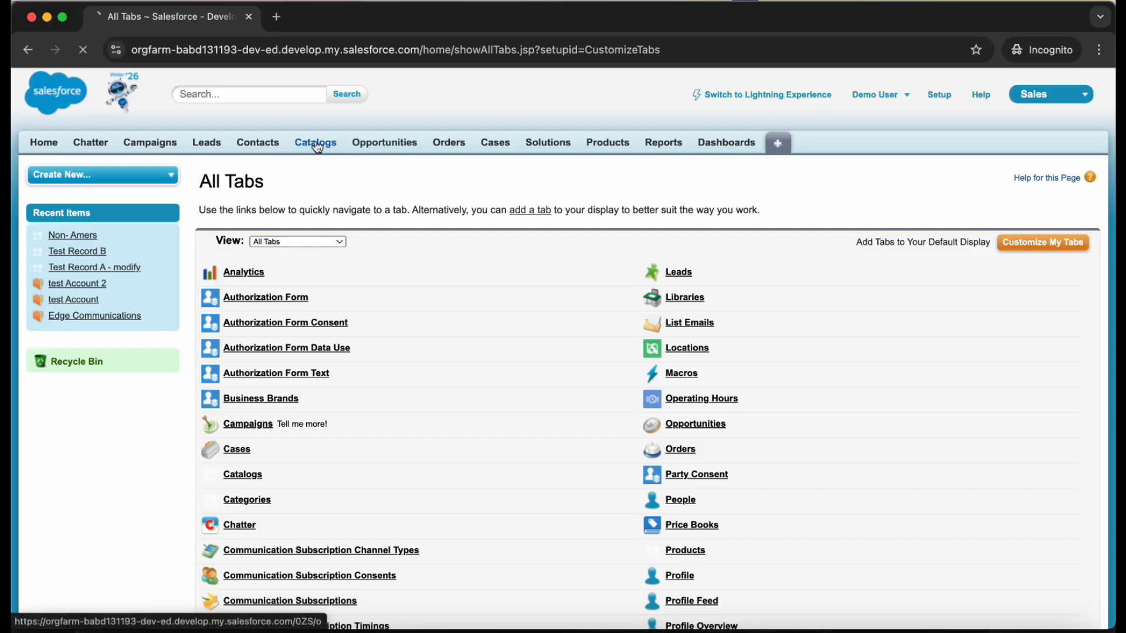
- Start a new catalog from the Catalogs page and check the record type choices, trying both APAC and AMERS
click(317, 147)
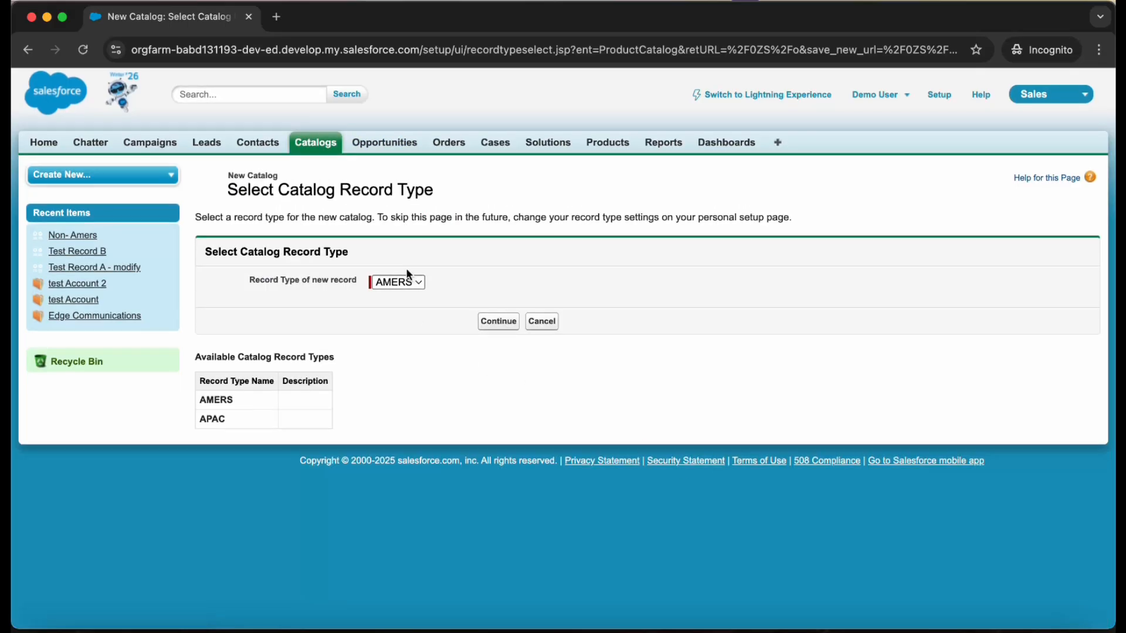
click(404, 281)
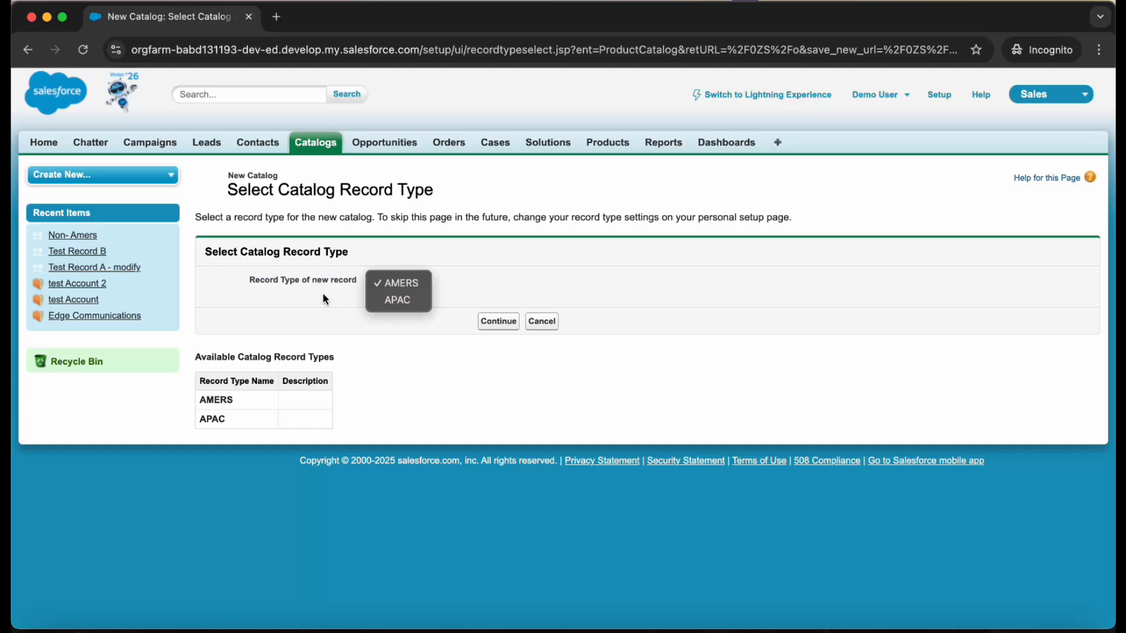
click(421, 357)
click(392, 283)
click(397, 300)
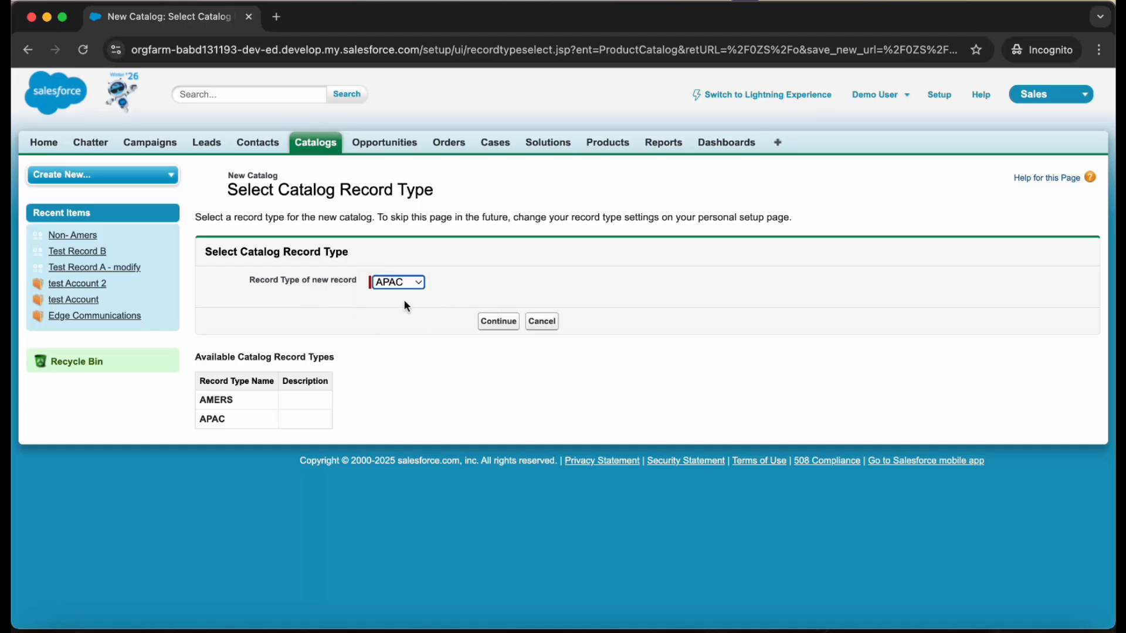
click(396, 282)
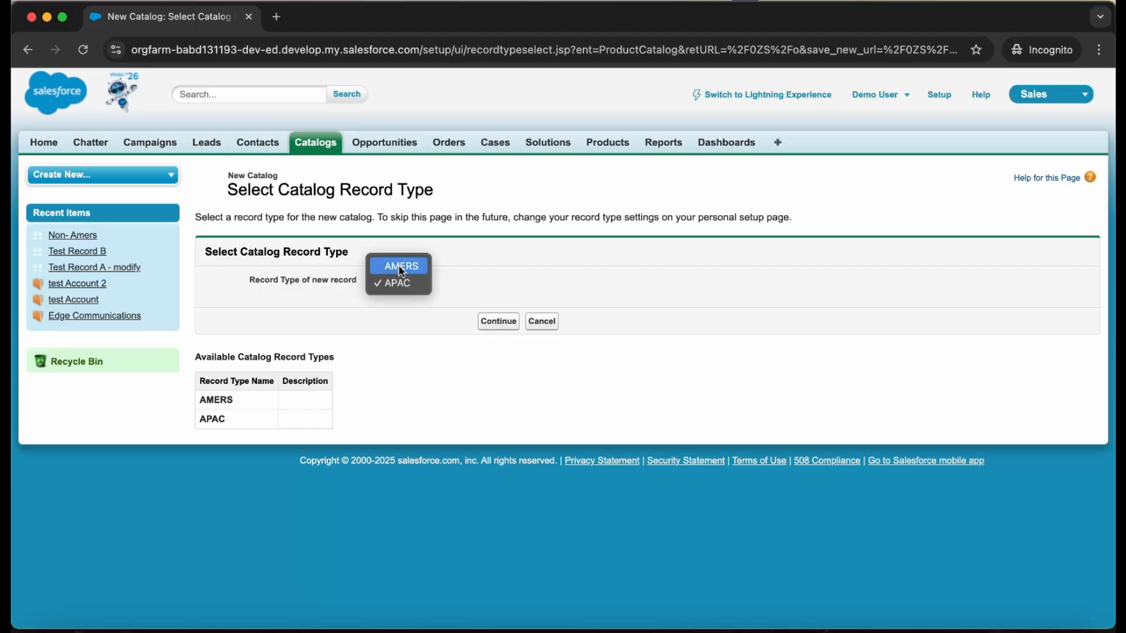
click(399, 265)
- In the admin window, unassign AMERS from the Custom Standard User profile's Catalogs settings, make APAC the default record type, and save
key(ctrl+Up)
click(335, 146)
click(504, 336)
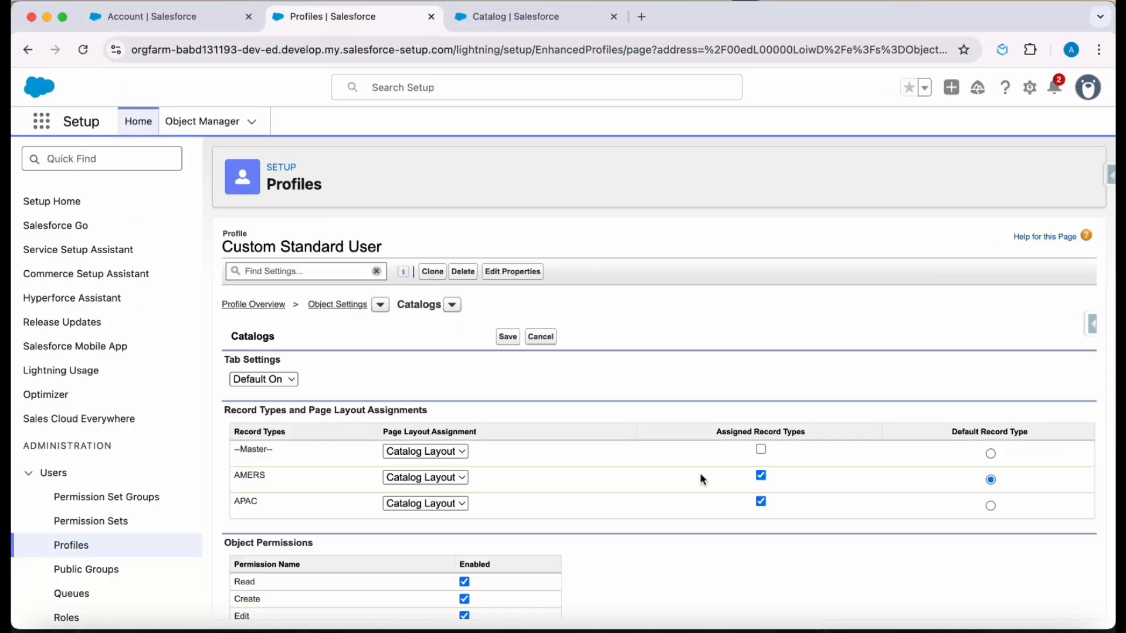
click(761, 476)
click(511, 340)
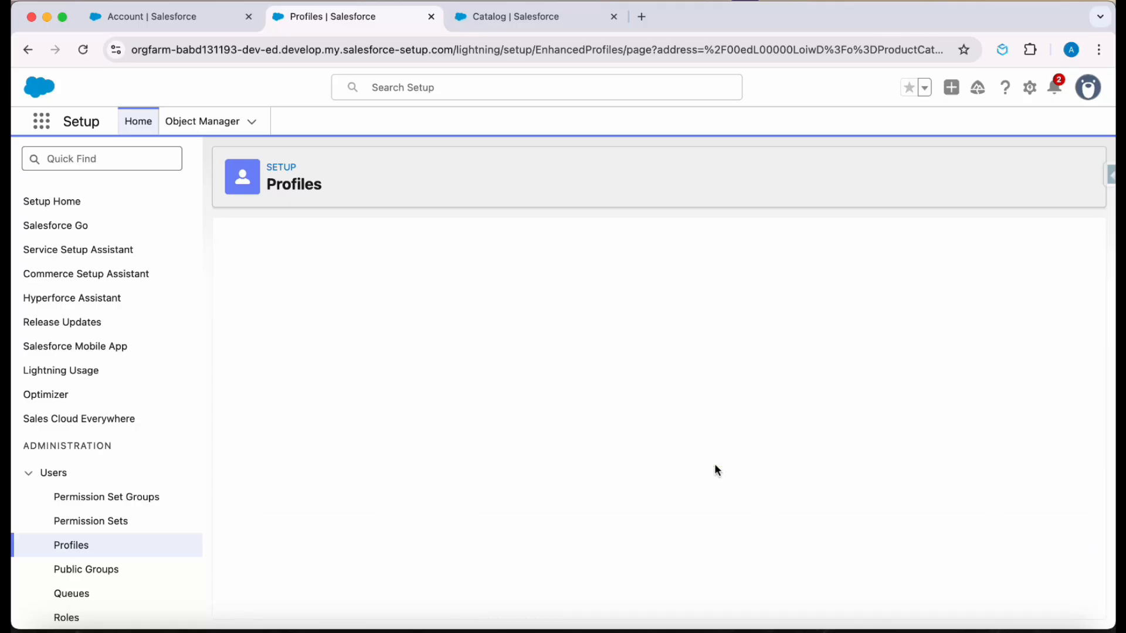
- In the standard user's window, reload and cancel the new catalog form, then start another to check whether record type selection is offered
key(ctrl+Up)
click(338, 228)
click(84, 51)
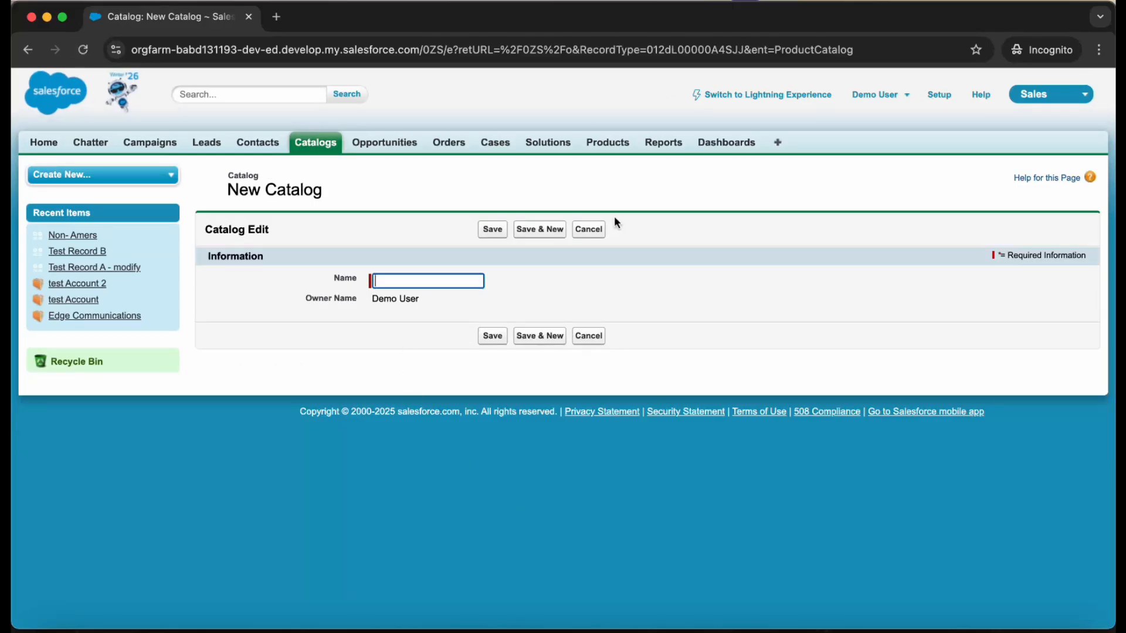
click(589, 229)
click(484, 255)
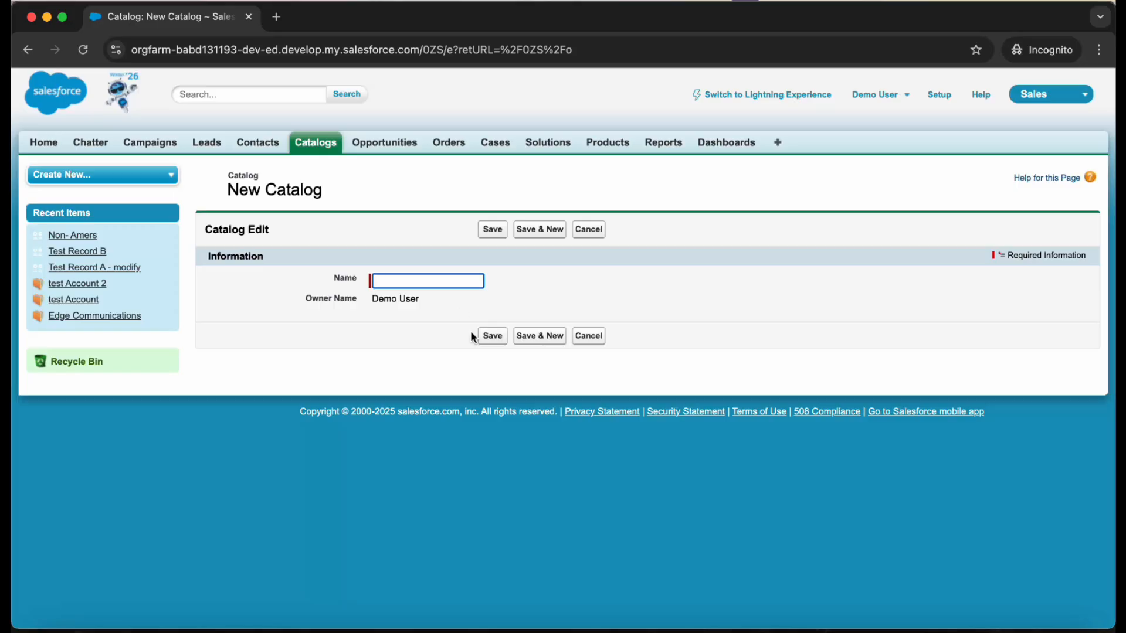
- In the admin window, reassign AMERS in the Custom Standard User profile's Catalogs settings, keep APAC as default, and save
key(ctrl+Up)
click(436, 291)
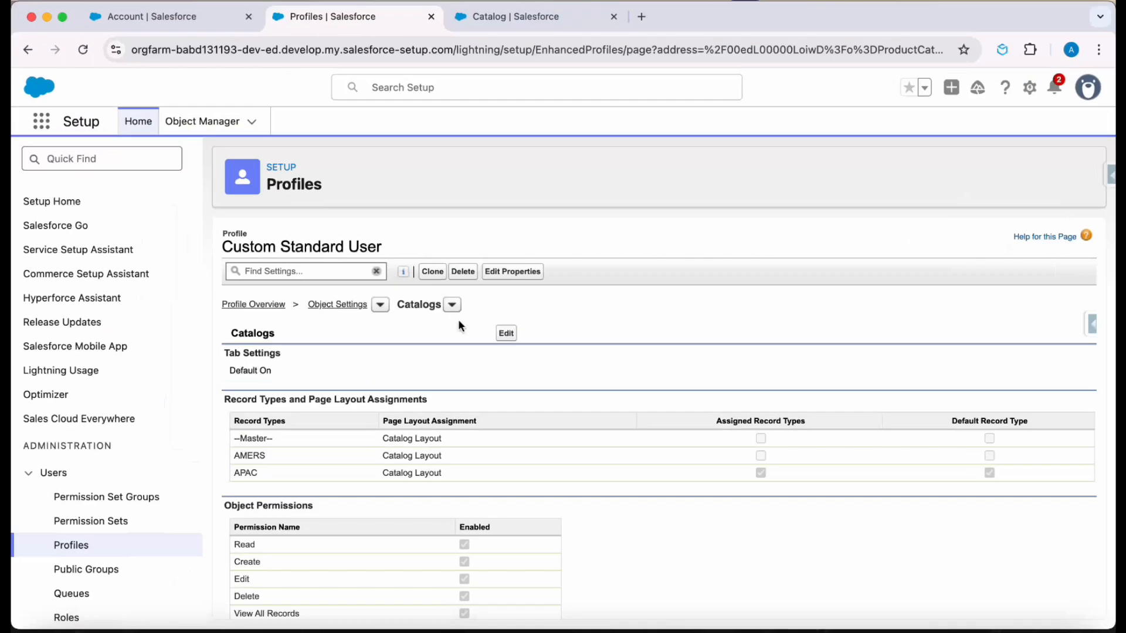
click(506, 334)
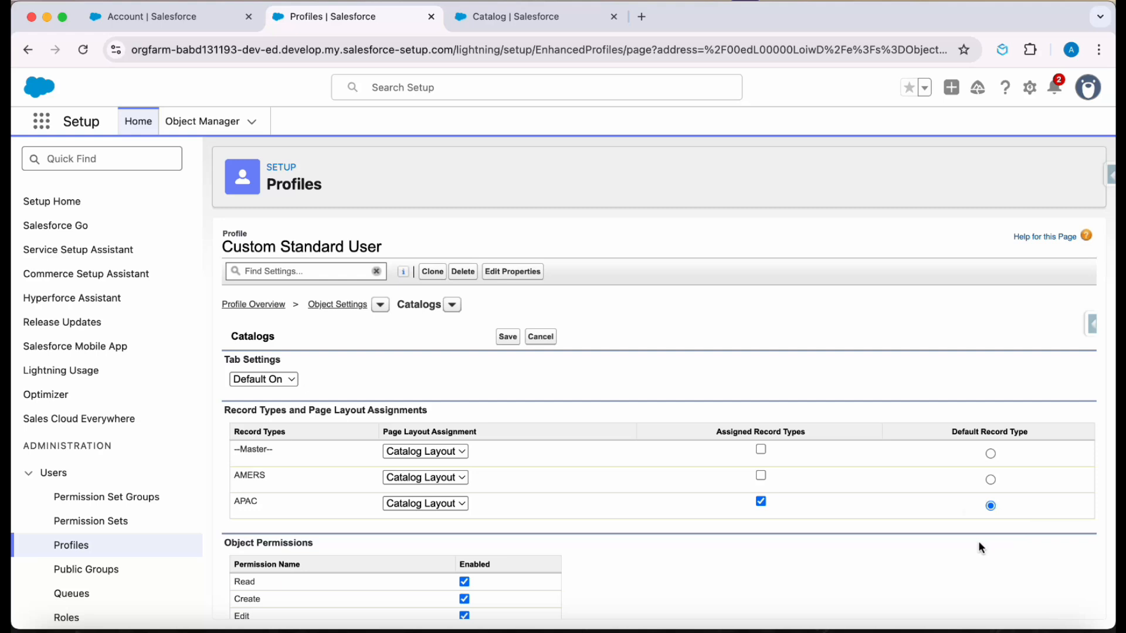
click(760, 476)
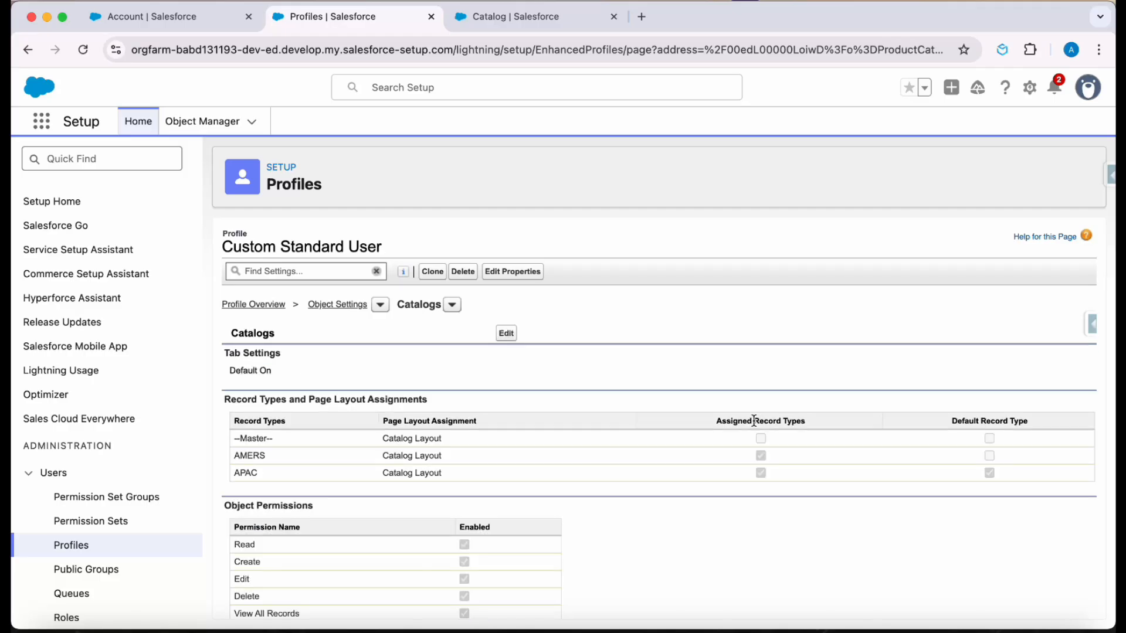
- In the standard user's window, discard the open form and create a catalog named APAC with the APAC record type
key(ctrl+Up)
click(381, 241)
click(588, 228)
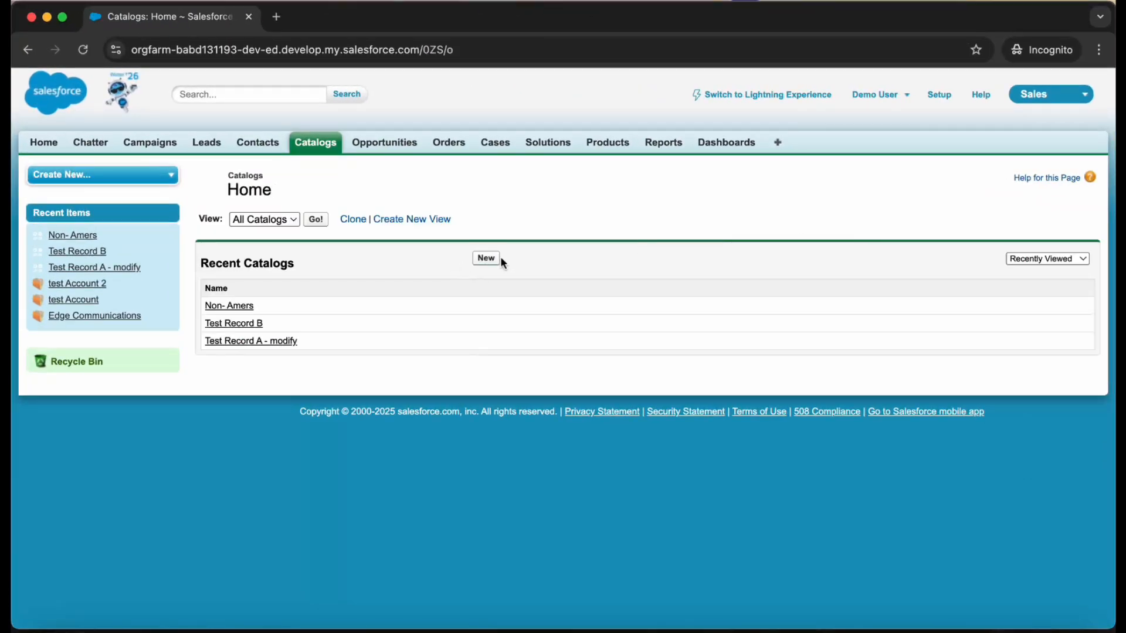
click(486, 259)
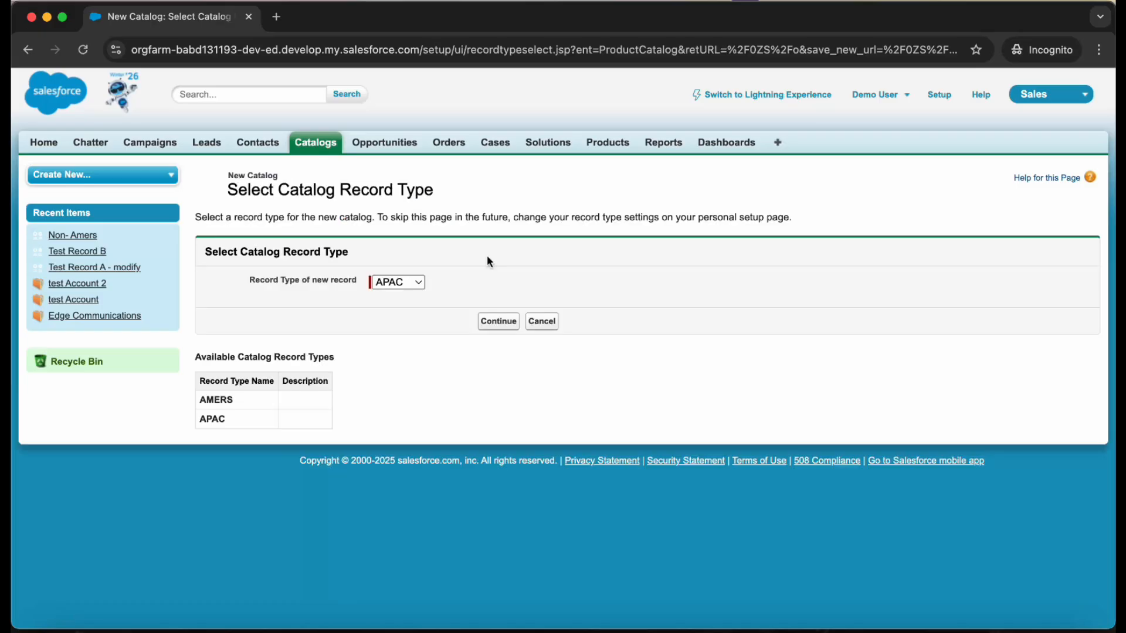
click(399, 282)
click(390, 282)
click(498, 321)
text(APAC)
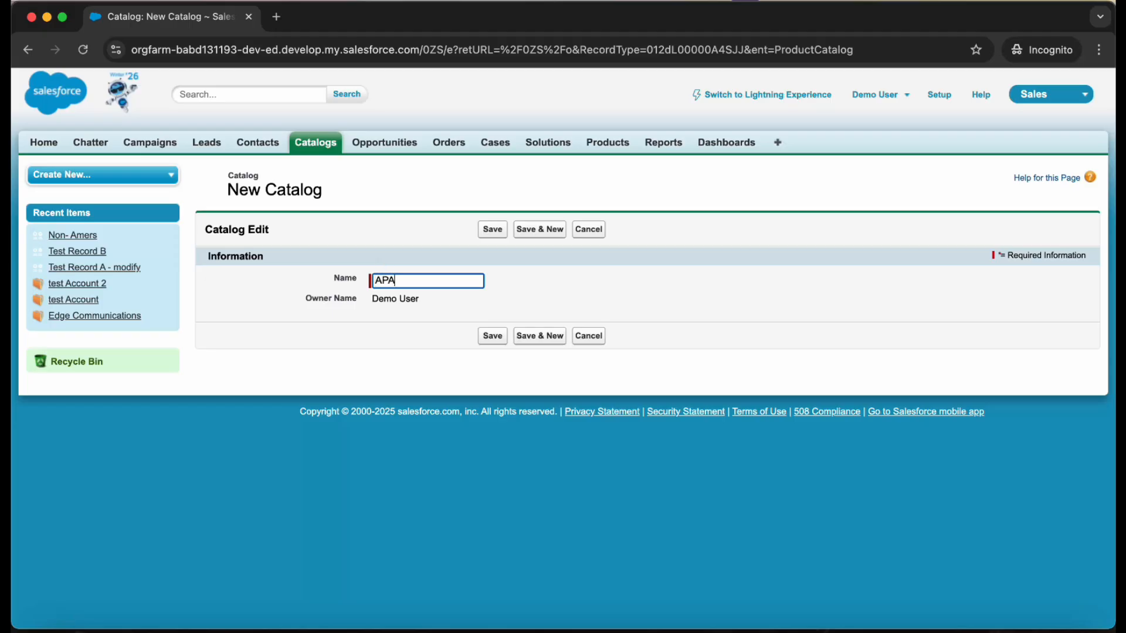
click(493, 229)
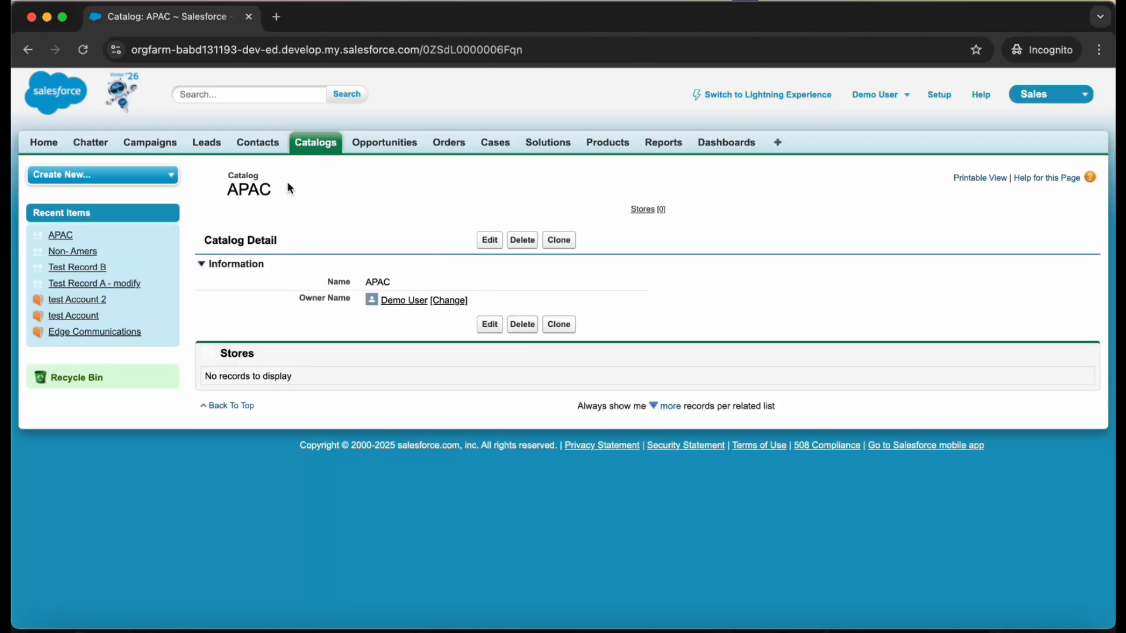
- Create a catalog named AMERS with the AMERS record type, and highlight AMERS, APAC and Non- Amers in the recent catalogs list
click(313, 142)
click(494, 262)
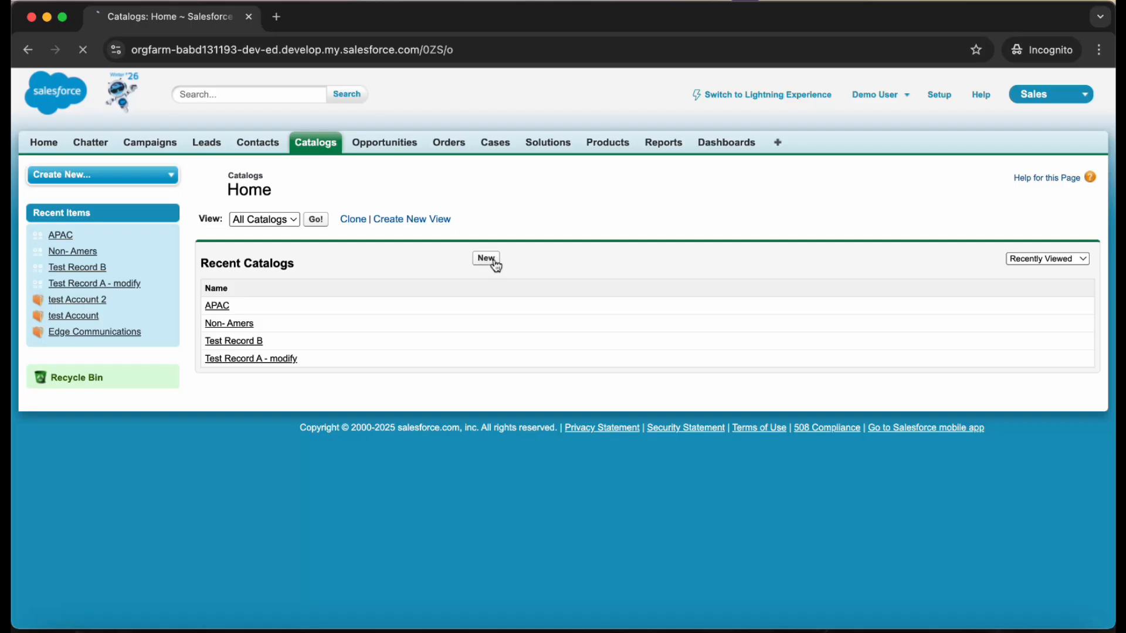
click(399, 282)
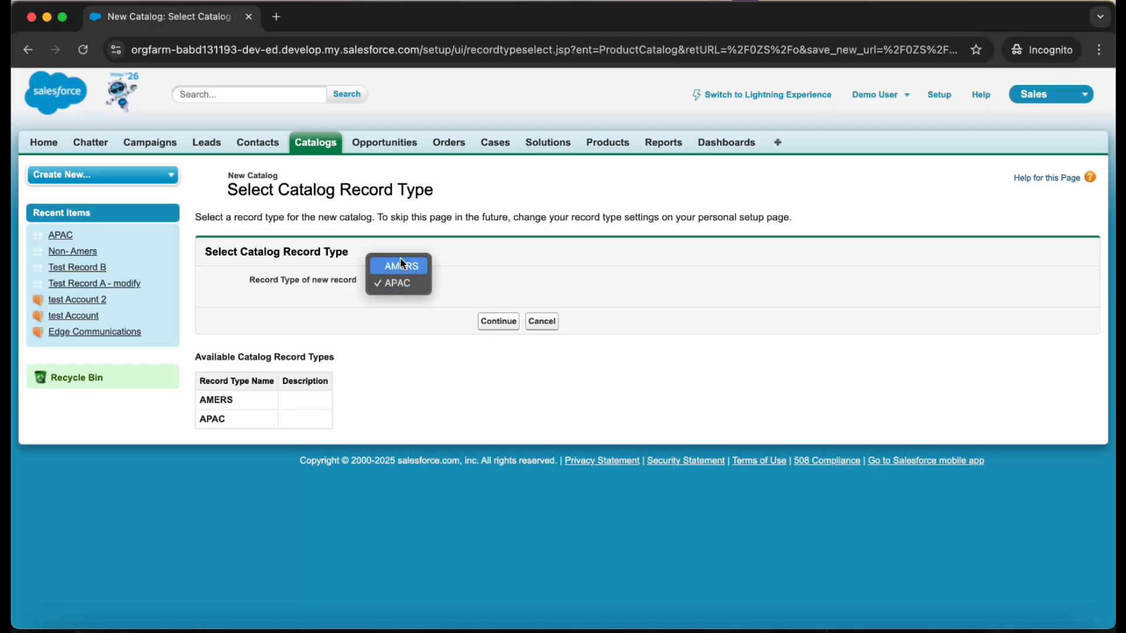
click(402, 265)
click(498, 321)
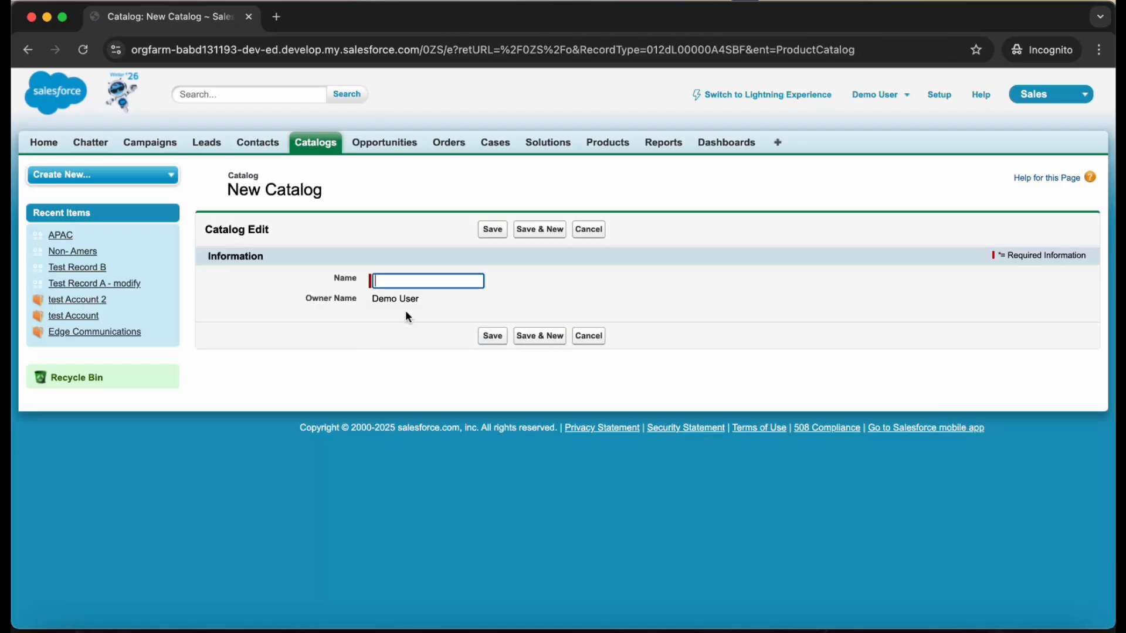
text(AMERS)
click(492, 231)
click(309, 151)
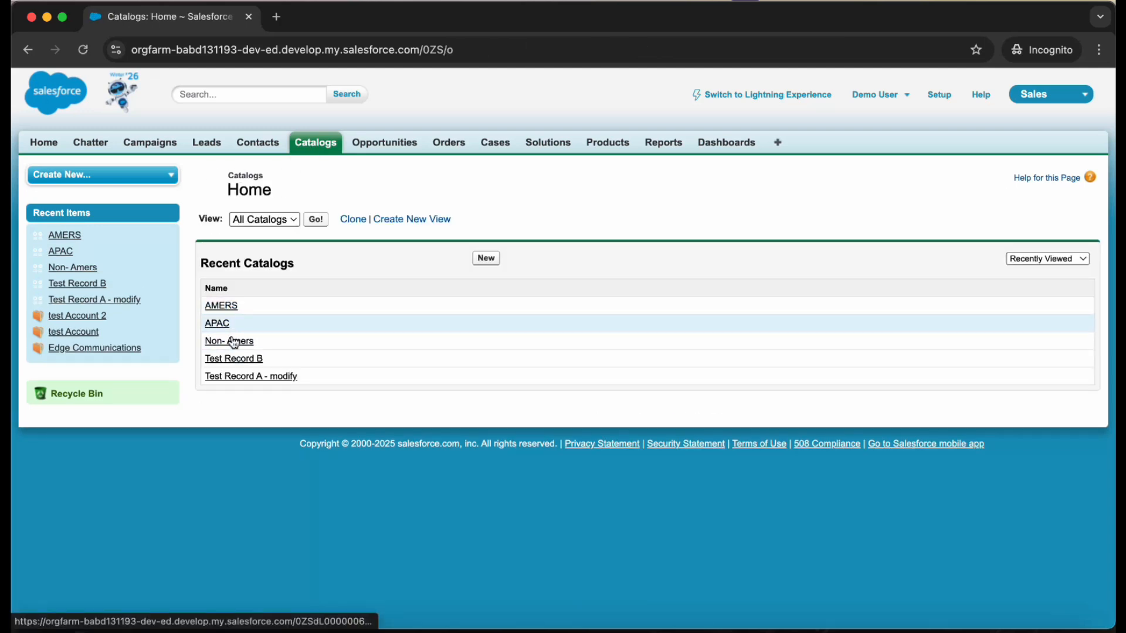
drag(255, 340, 210, 304)
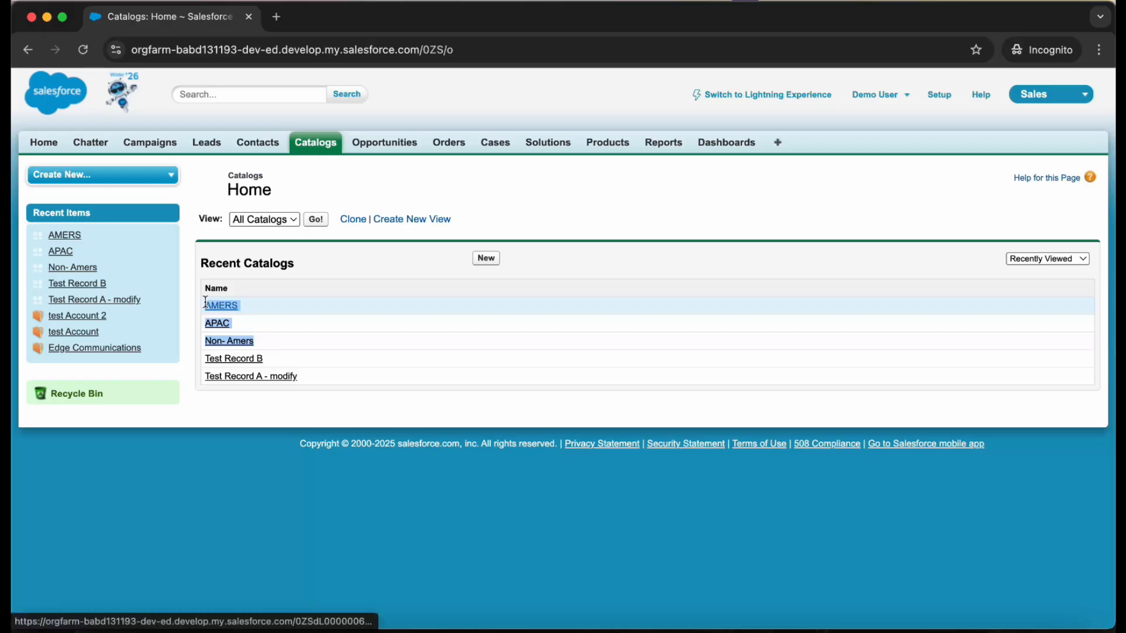
- In the admin window, remove AMERS from the record types assigned to Custom Standard User, leave only APAC assigned, and save
key(ctrl+Up)
click(660, 399)
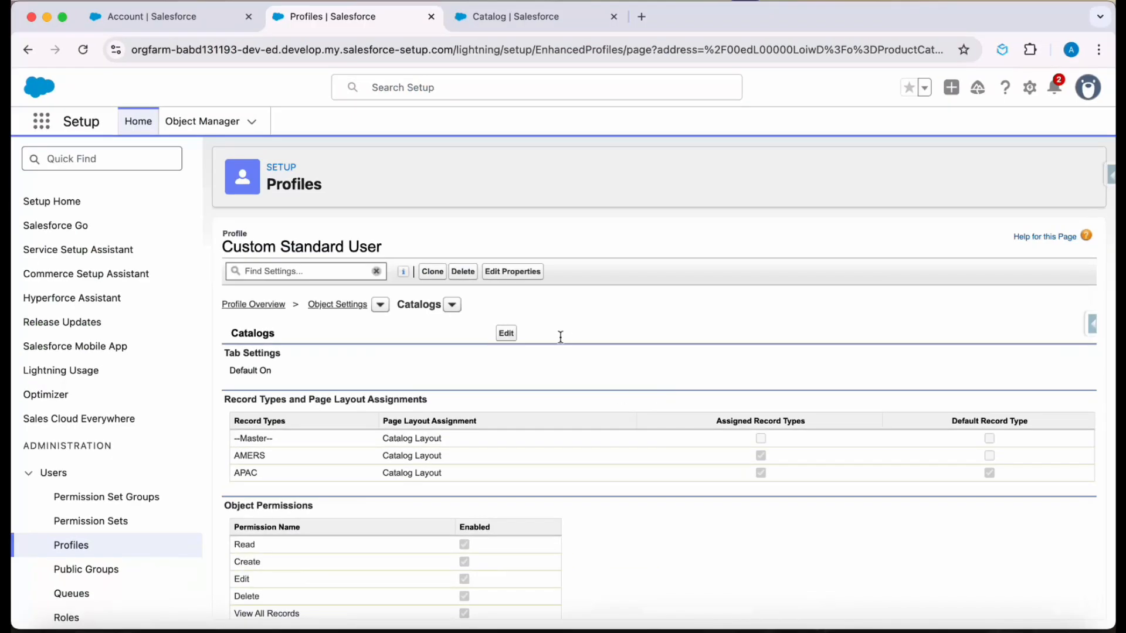
click(507, 334)
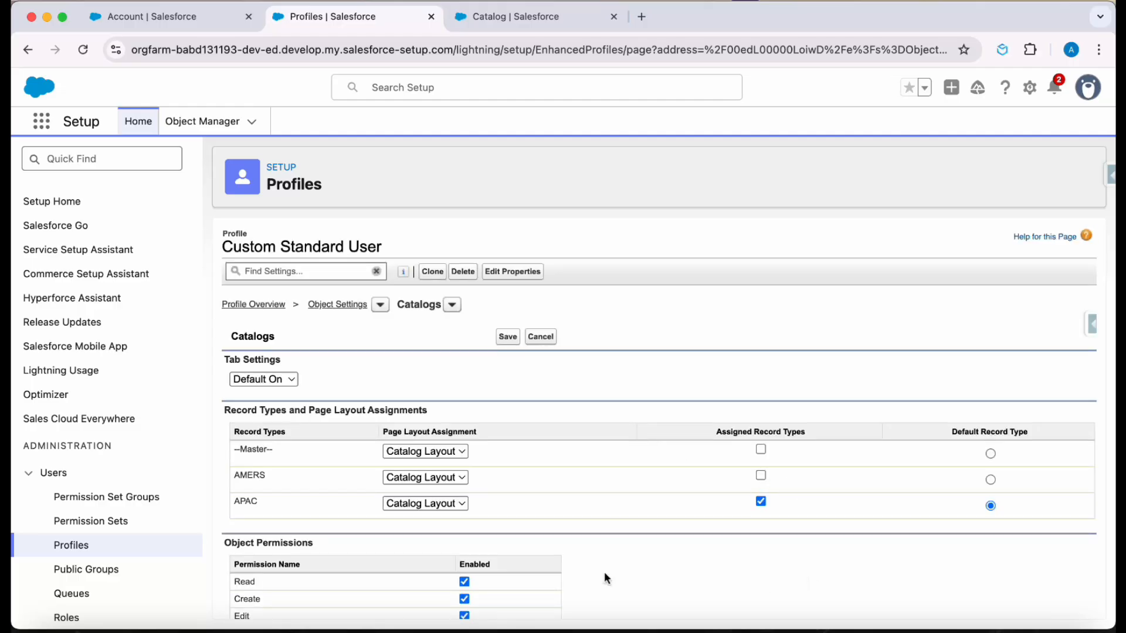
click(508, 344)
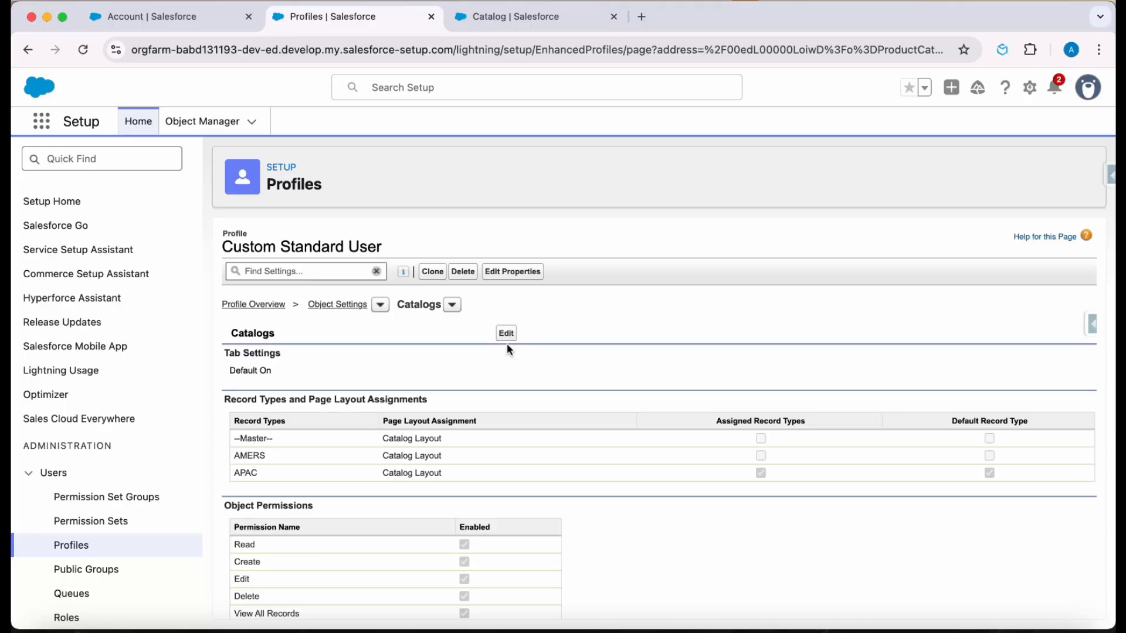
- In the standard user's window, open the new catalog form to check for record type selection, and cancel it
key(ctrl+Up)
click(261, 224)
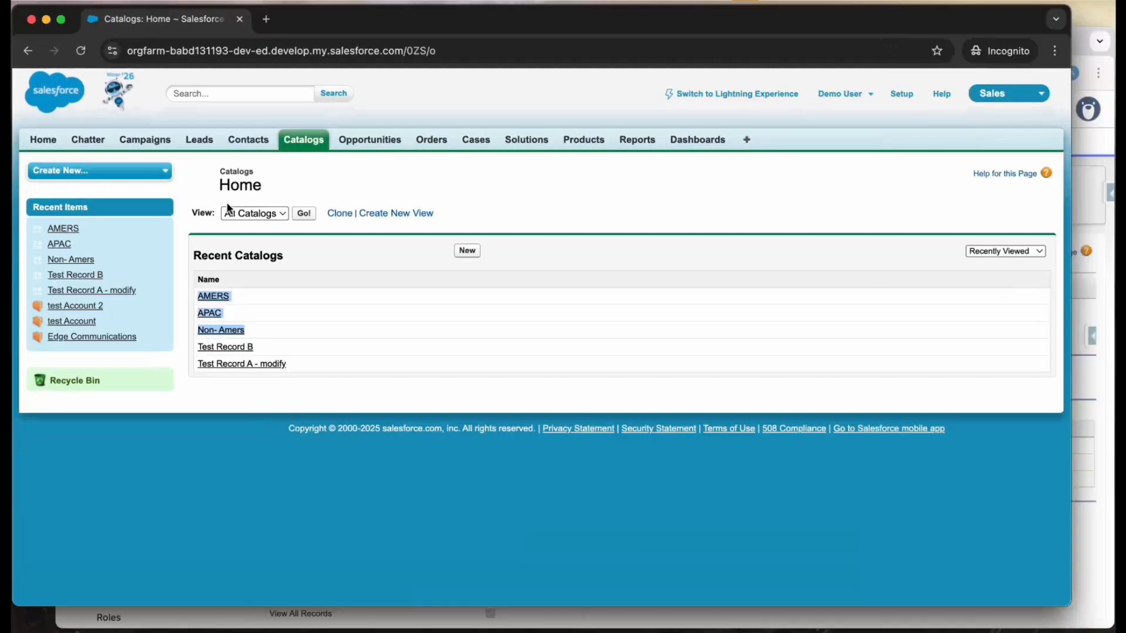
click(484, 256)
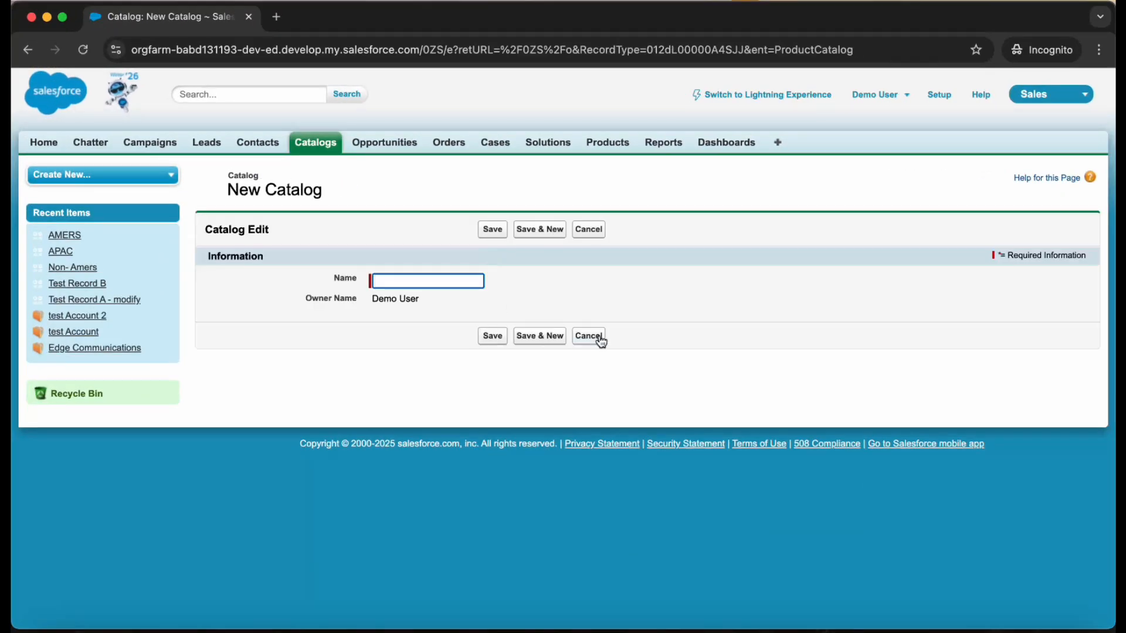
click(600, 341)
- Open the AMERS catalog from the recent catalogs and examine its name and owner details
click(227, 304)
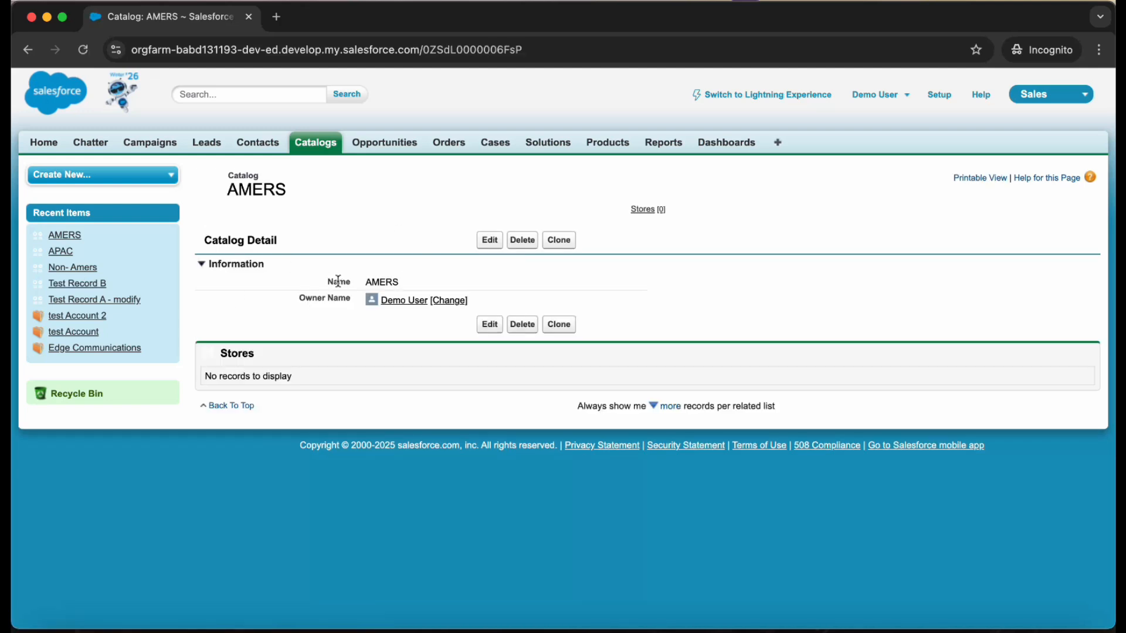
drag(338, 281, 461, 321)
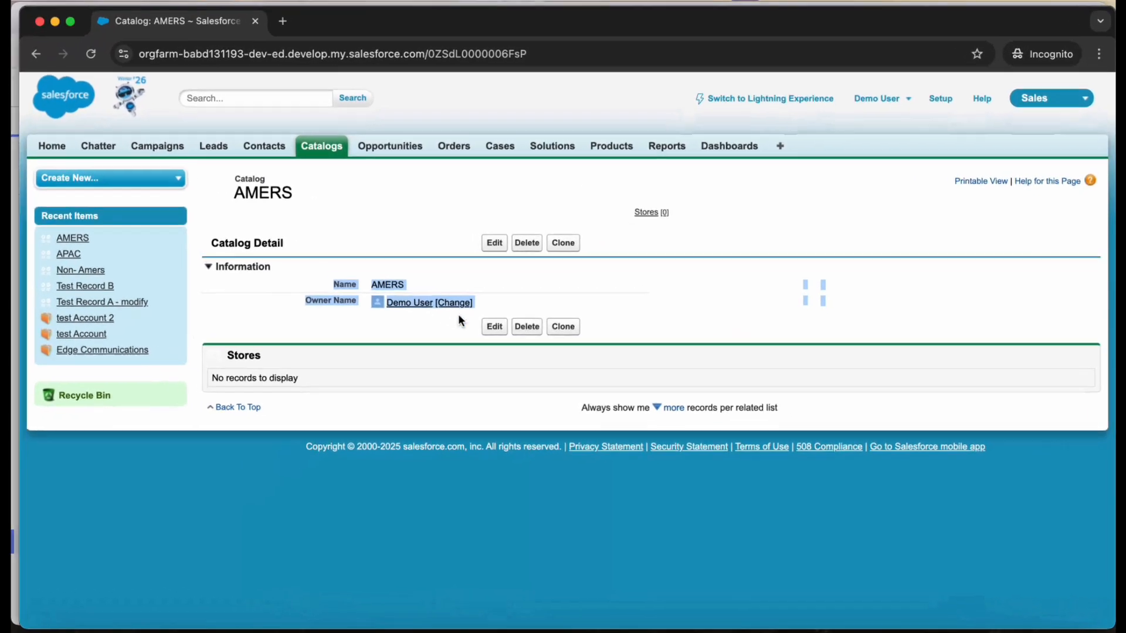
click(459, 316)
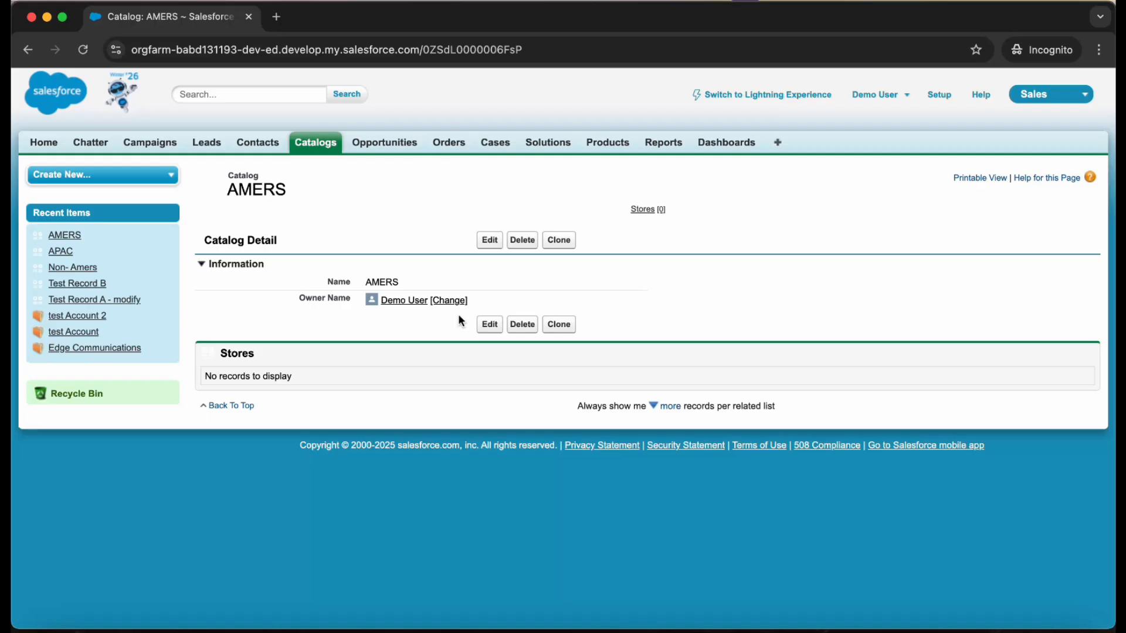
- In the admin window, remove View All Records, Modify All Records and View All Fields from the profile's Catalogs permissions, and save
key(ctrl+Up)
click(426, 169)
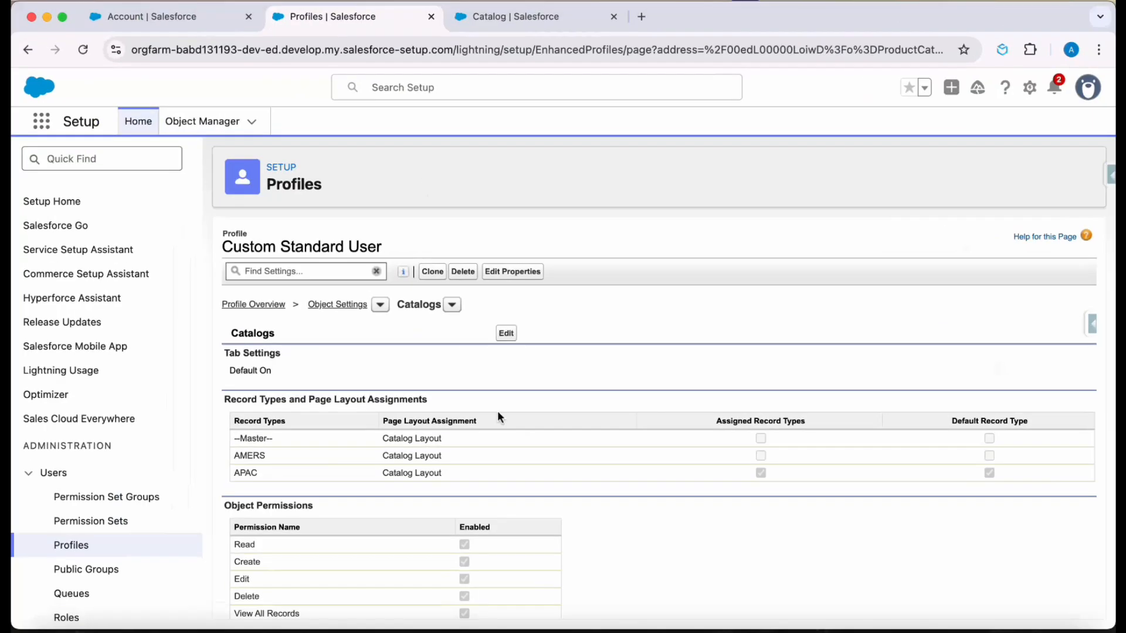
scroll(497, 416, down, 4)
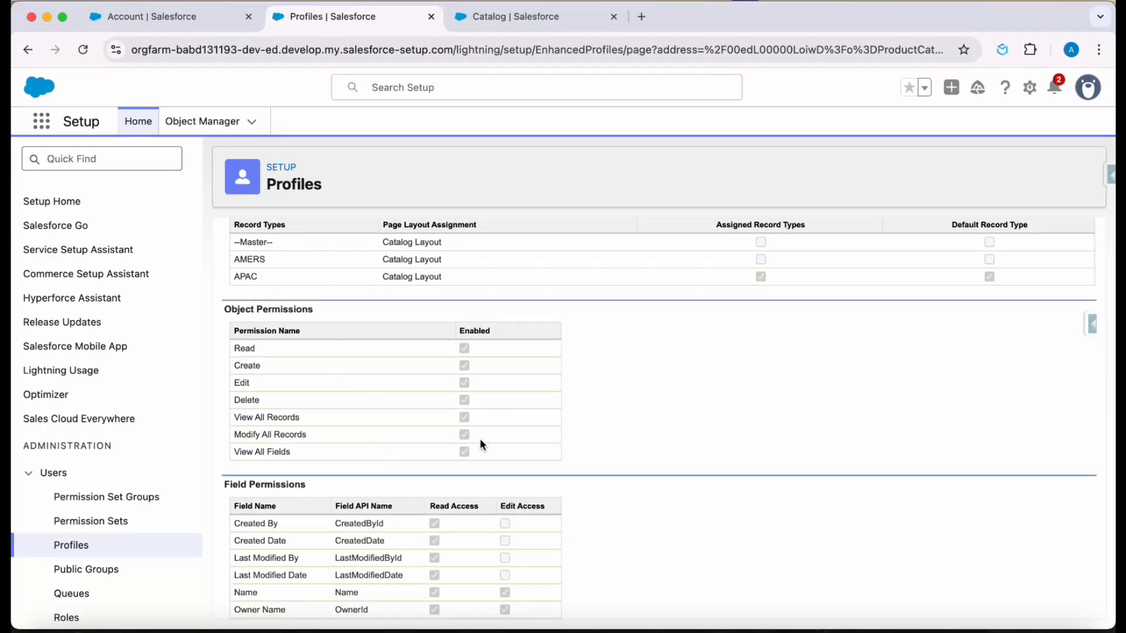
scroll(480, 443, up, 4)
click(505, 320)
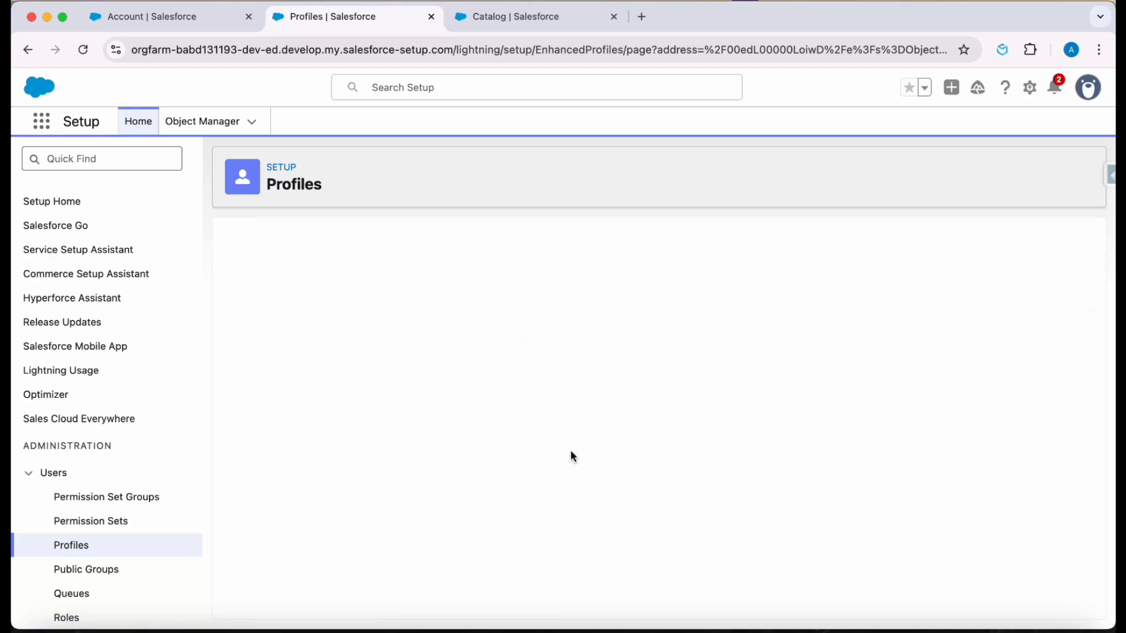
scroll(570, 450, down, 5)
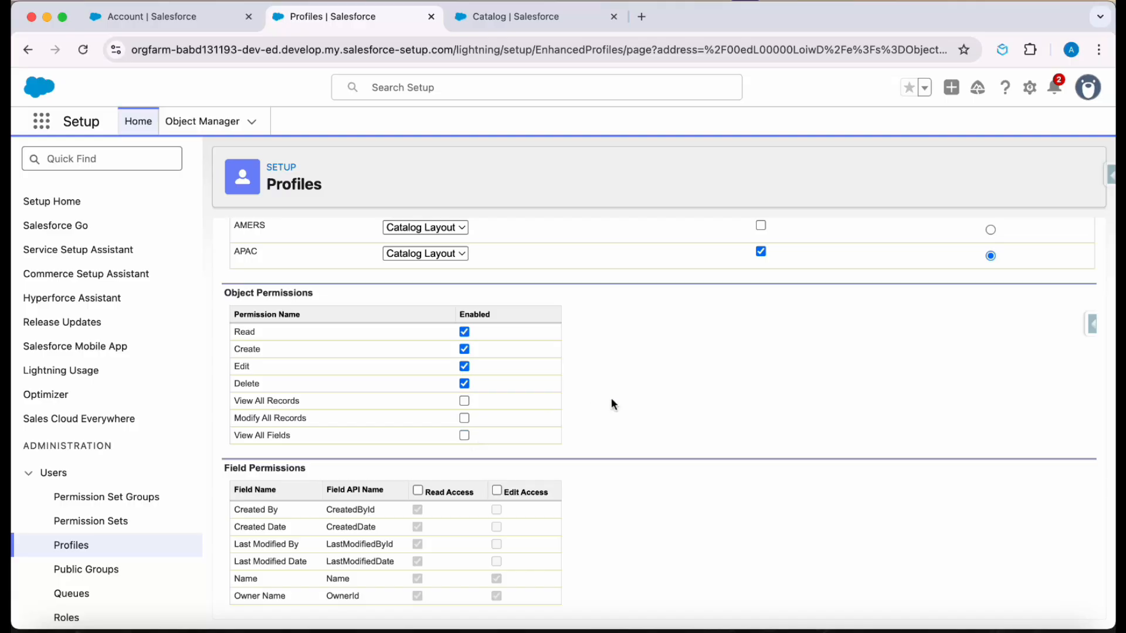
scroll(611, 398, up, 5)
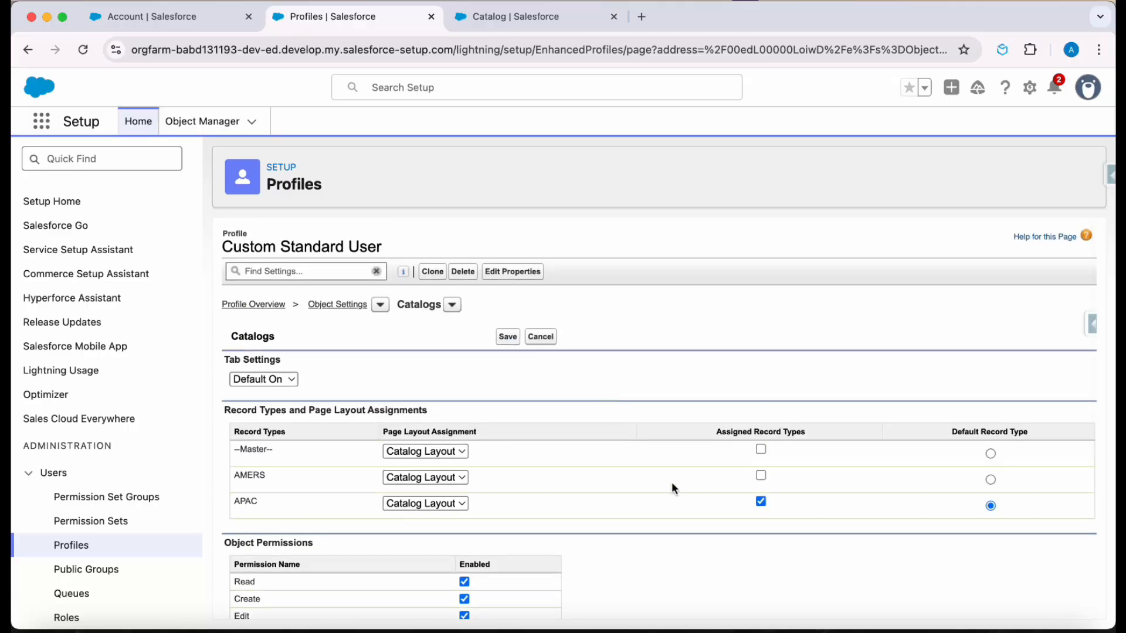
scroll(671, 482, down, 1)
- In the standard user's window, reload the AMERS catalog record to check access under the reduced permissions
key(ctrl+Up)
click(416, 269)
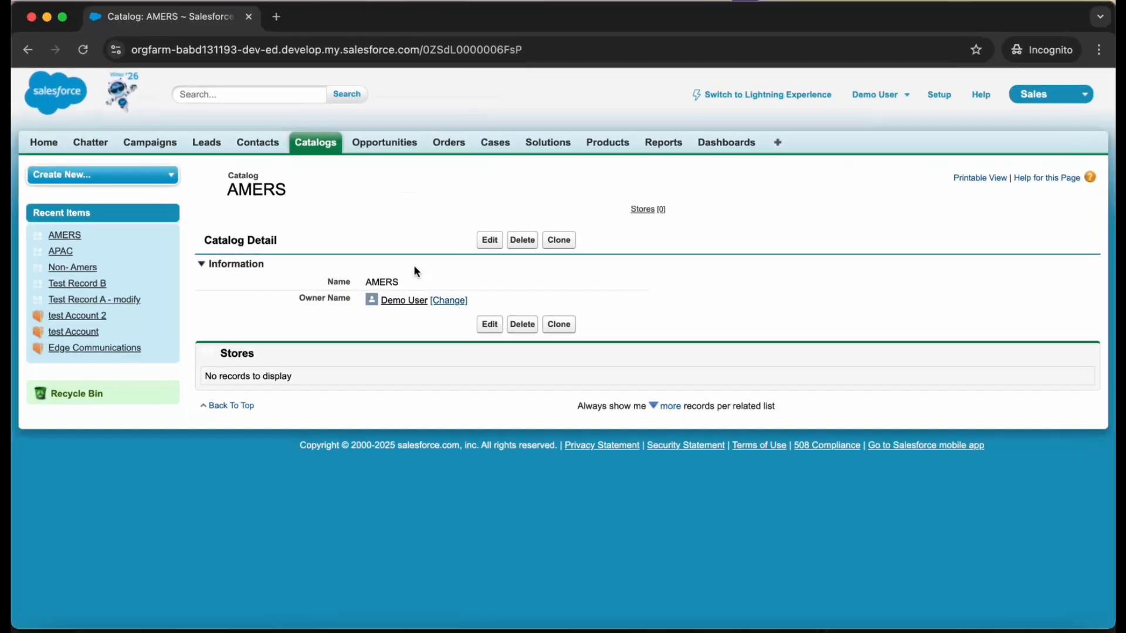
click(77, 45)
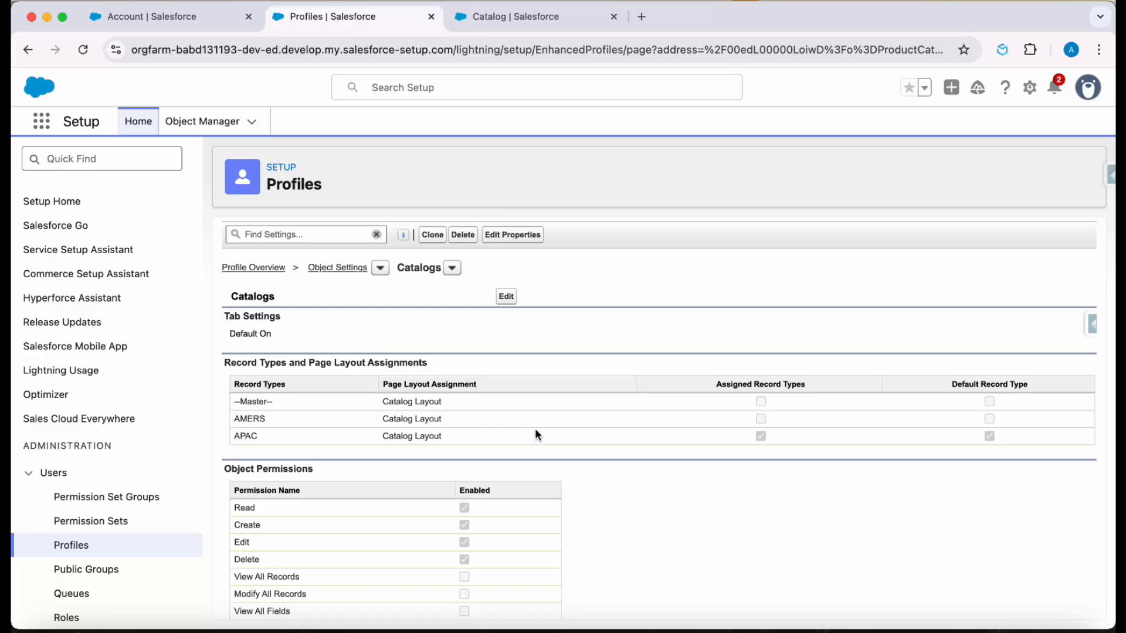
- Switch to the notes, review question 5 on profile control of record type availability, and return to the admin window
click(925, 631)
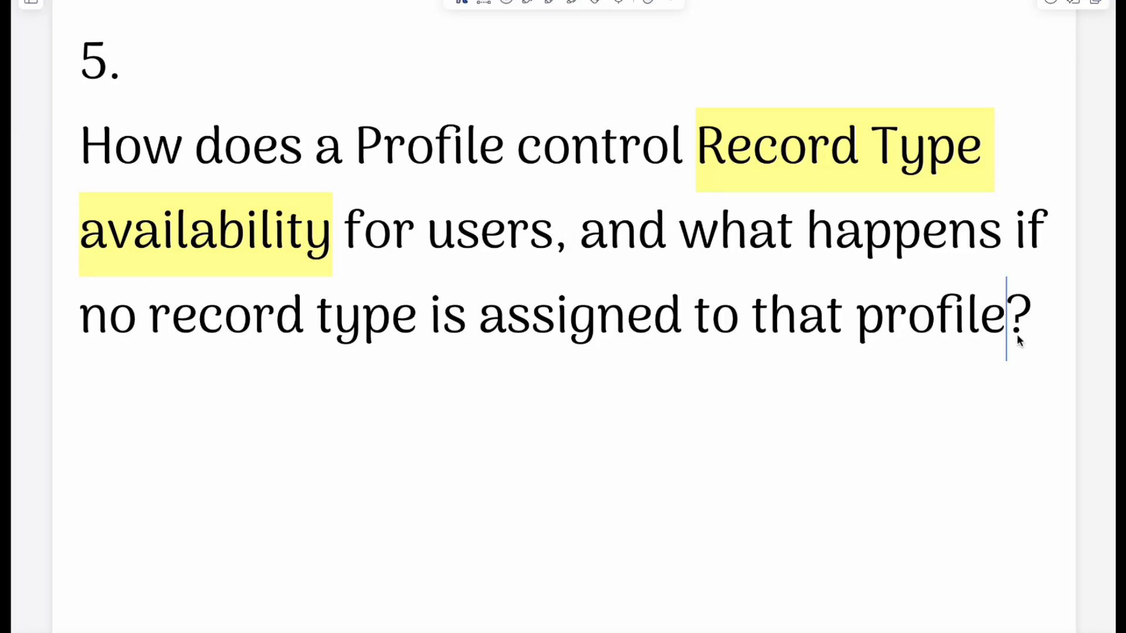
key(ctrl+Up)
click(863, 422)
- Try to save the Custom Standard User profile's Catalogs settings with APAC unassigned and no record type selected, and reload the page
click(506, 296)
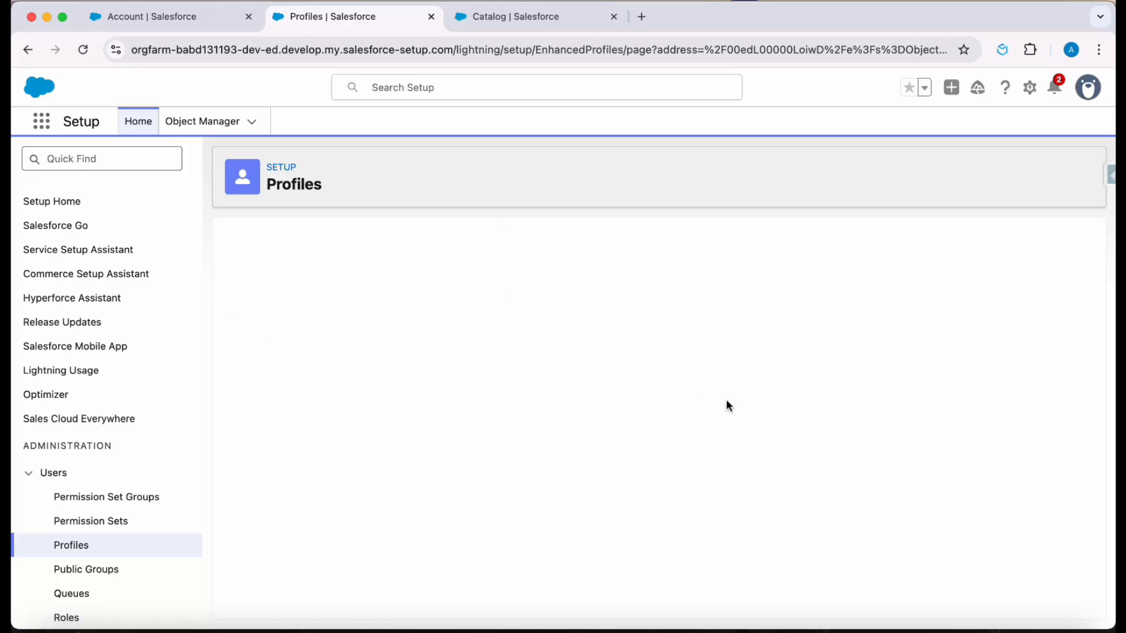
click(760, 451)
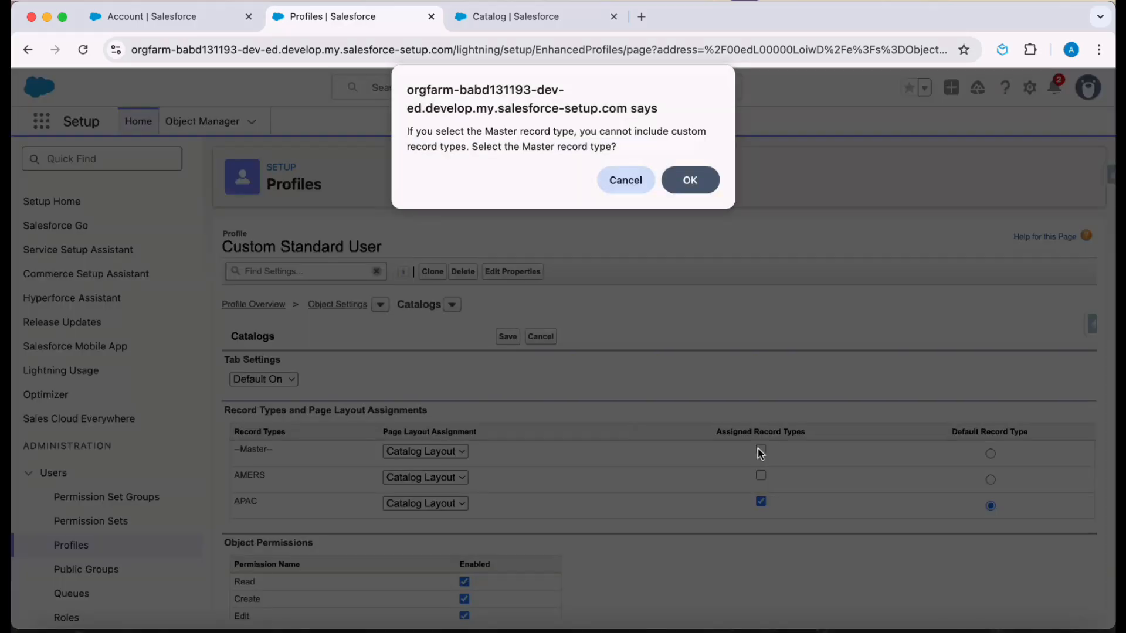
click(633, 177)
click(761, 502)
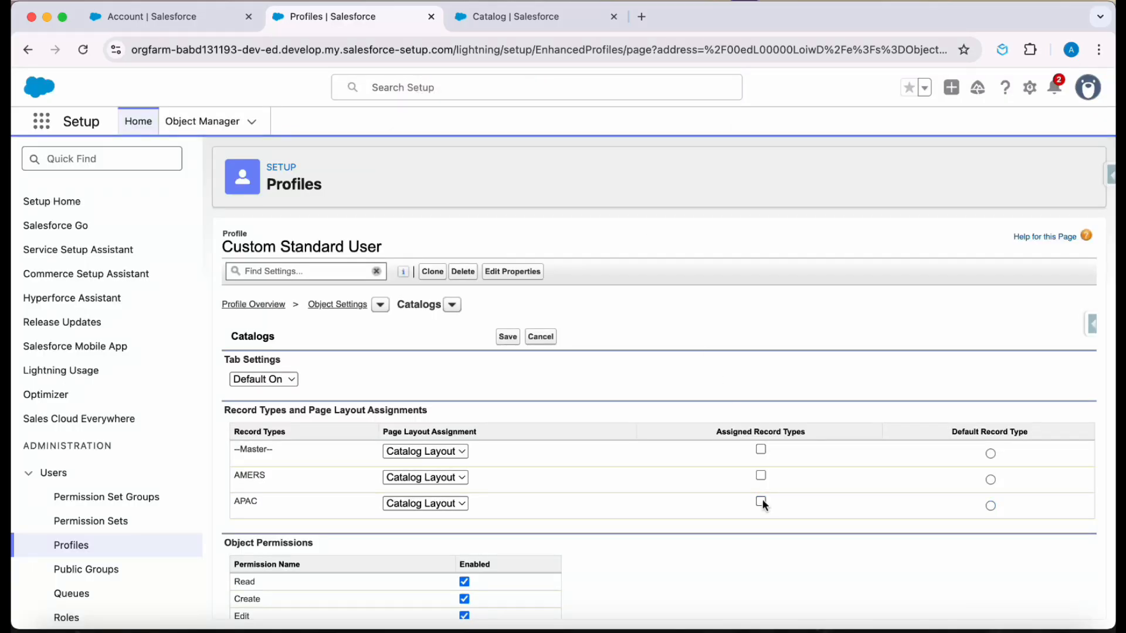
click(509, 339)
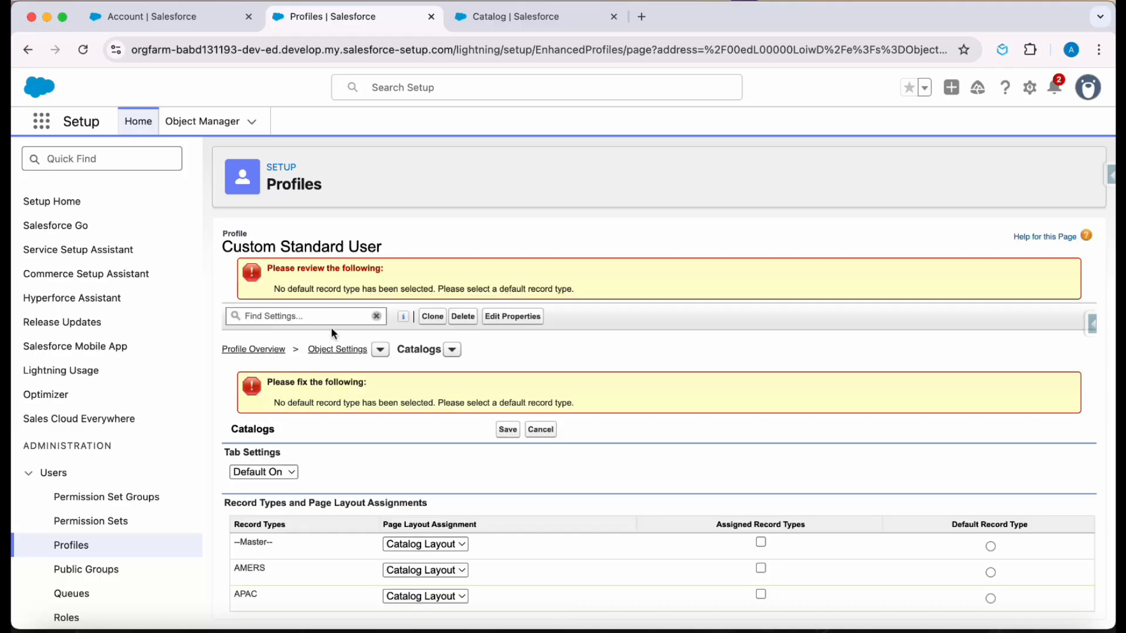
drag(275, 288, 579, 293)
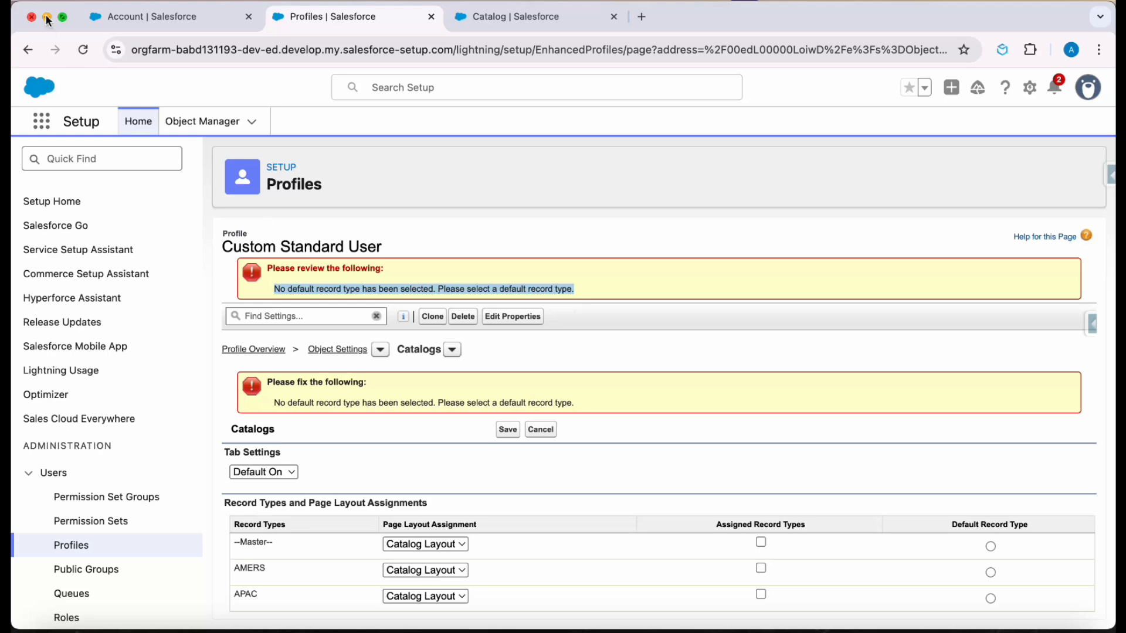
click(86, 49)
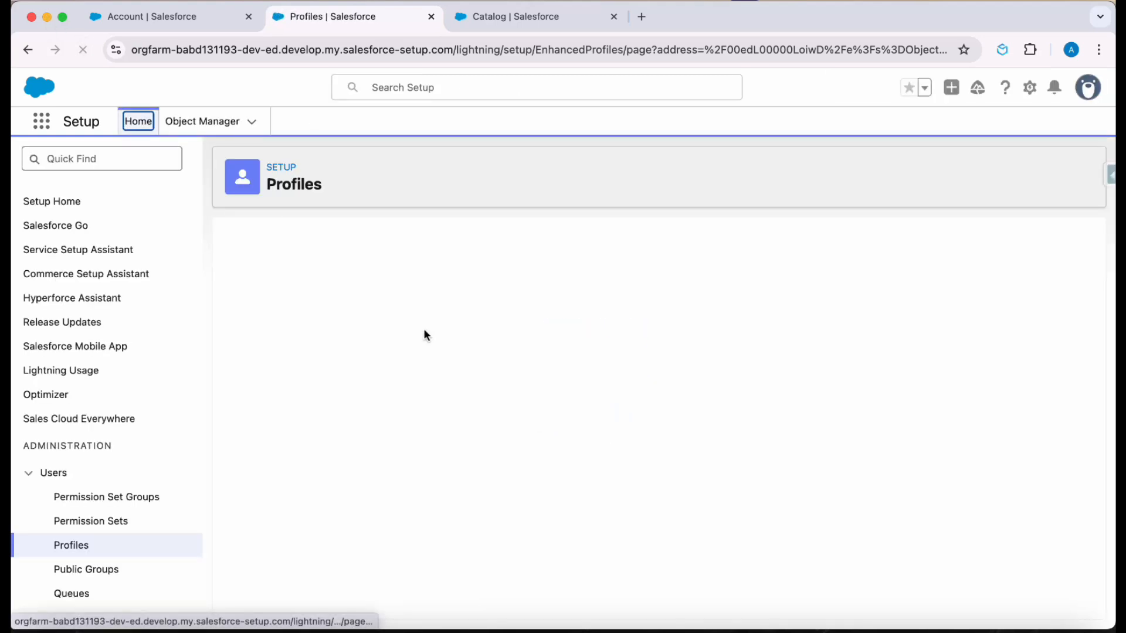